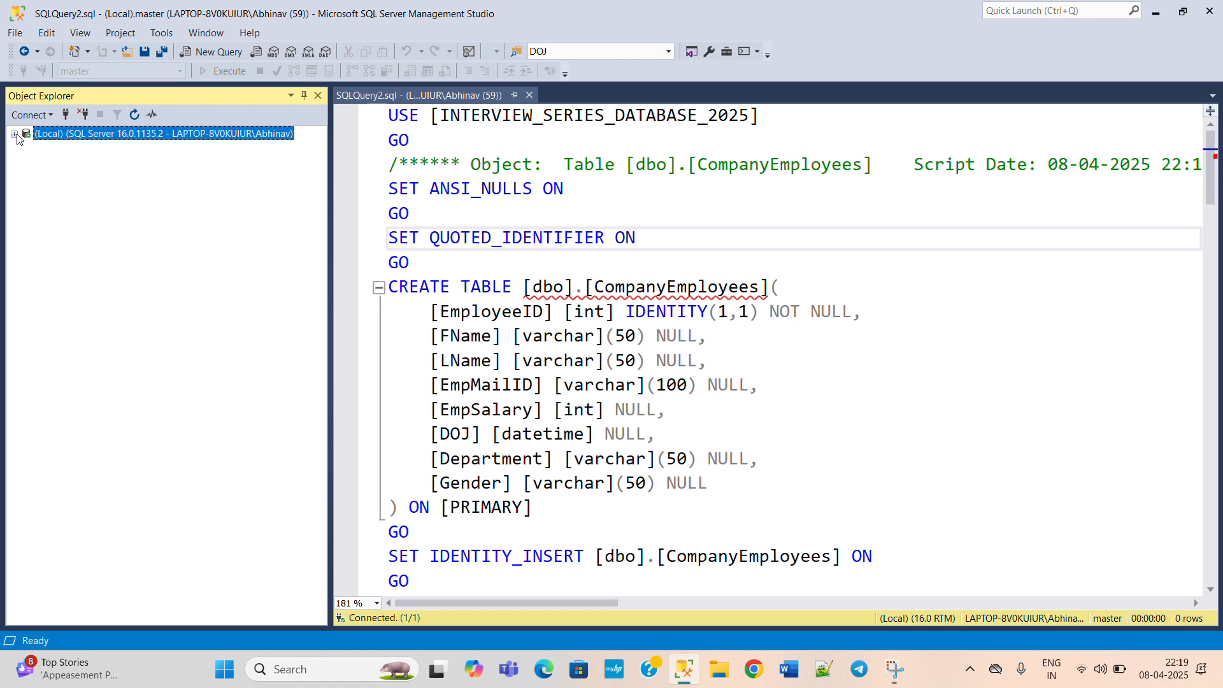
Step: Script the dbo.Cities table of INTERVIEW_SERIES_DATABASE_2025 as a CREATE statement in a new query window
{"action": "left_click", "coordinate": [15, 134]}
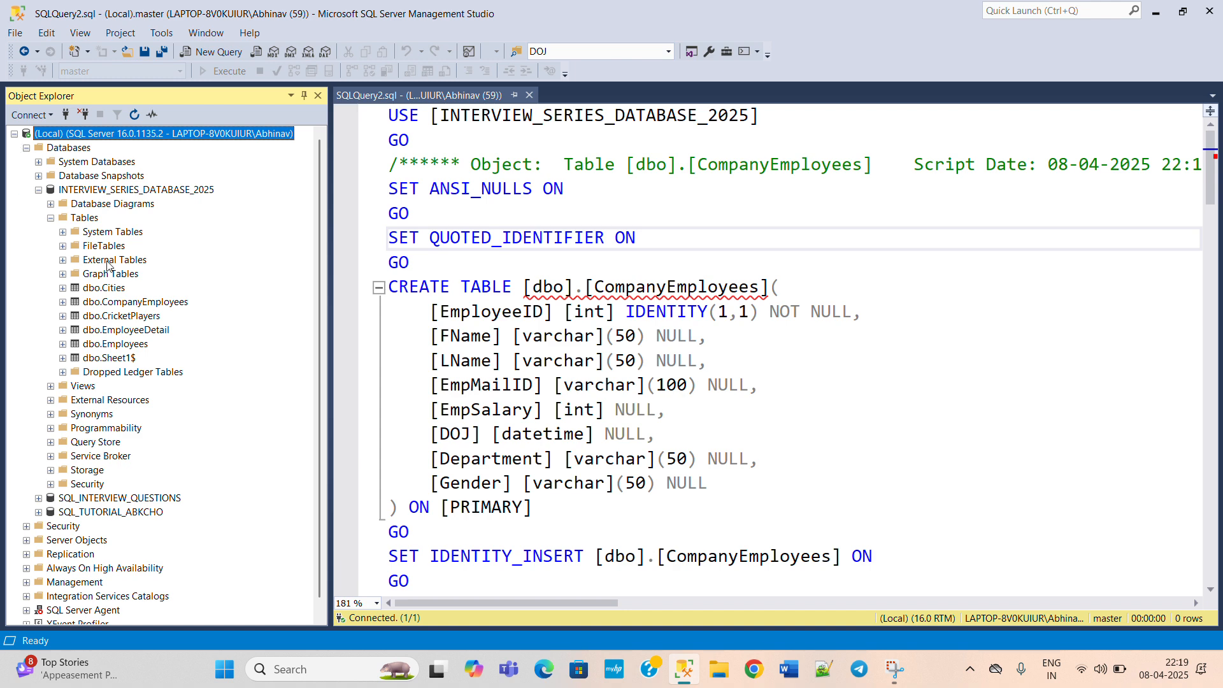
{"action": "right_click", "coordinate": [110, 287]}
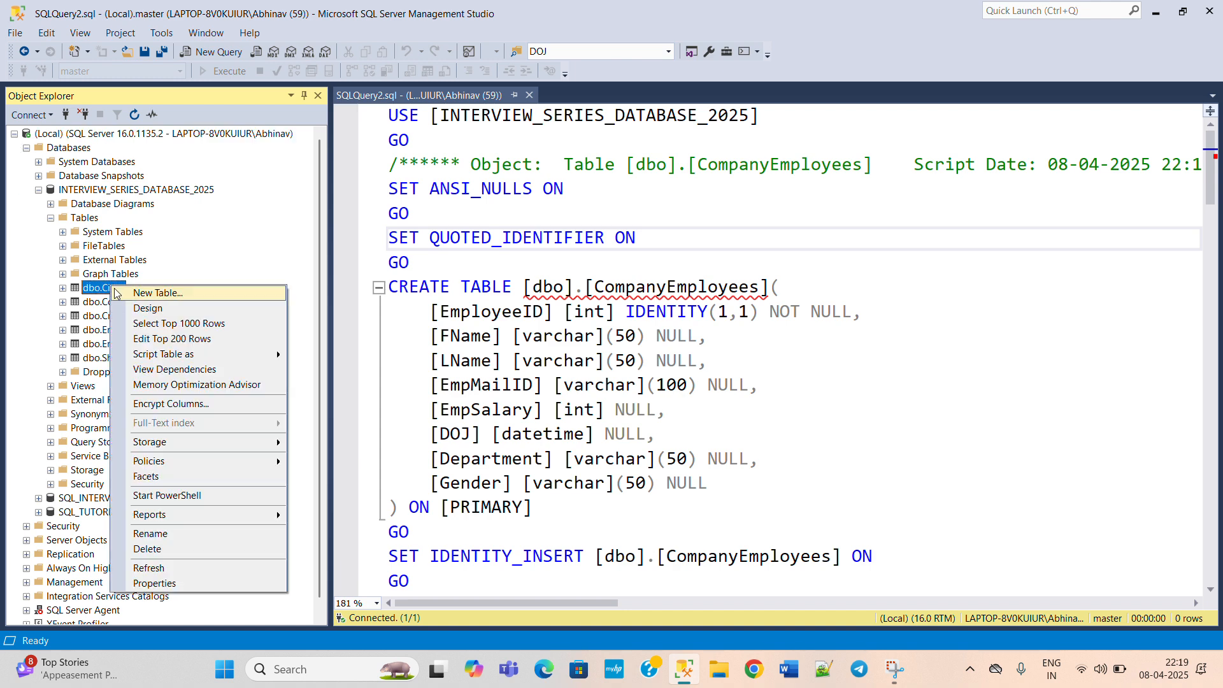
{"action": "mouse_move", "coordinate": [174, 355]}
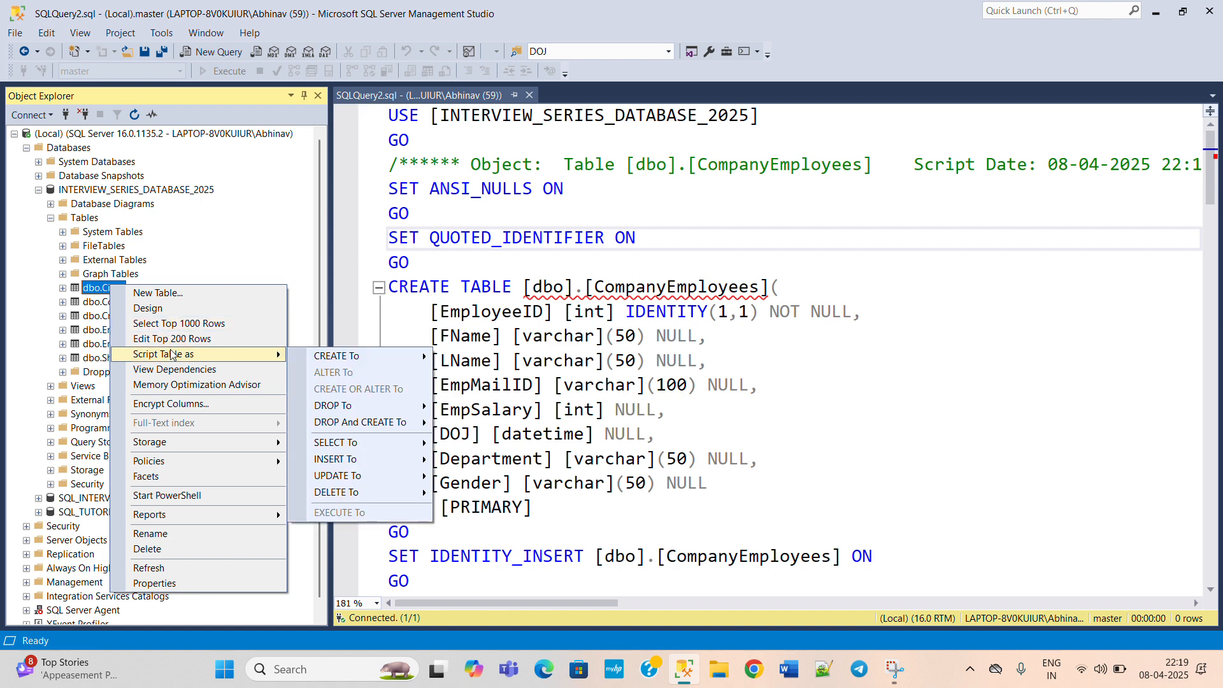
{"action": "mouse_move", "coordinate": [361, 364]}
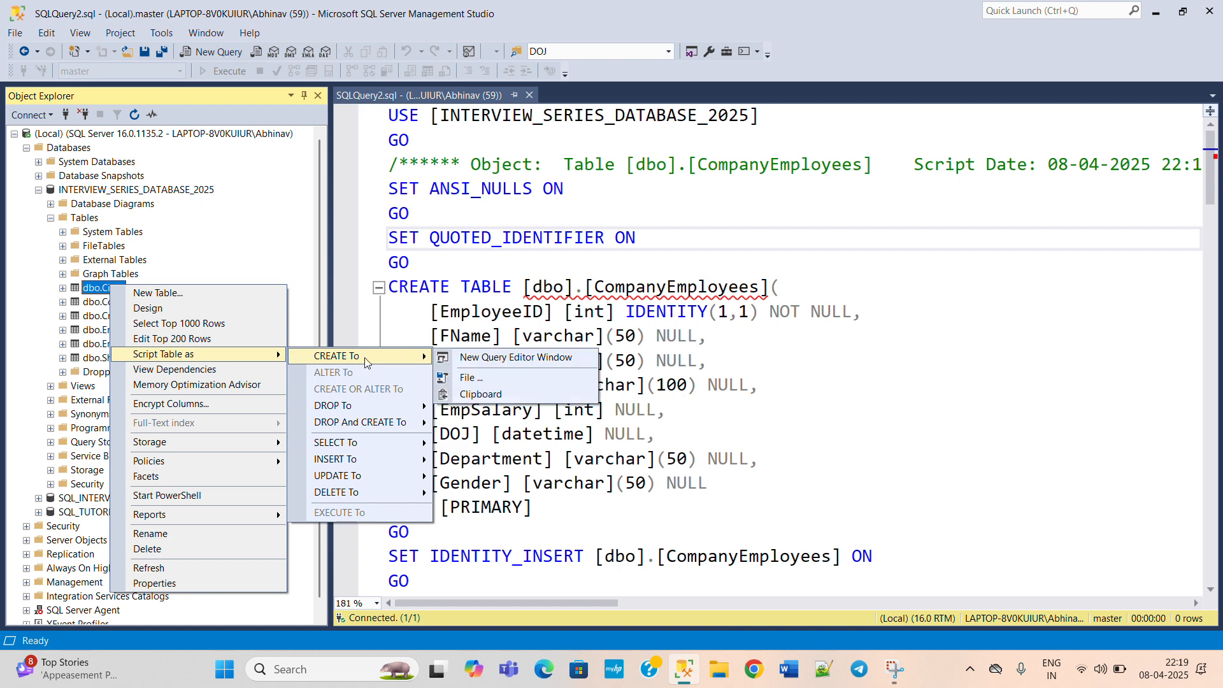
{"action": "left_click", "coordinate": [458, 359]}
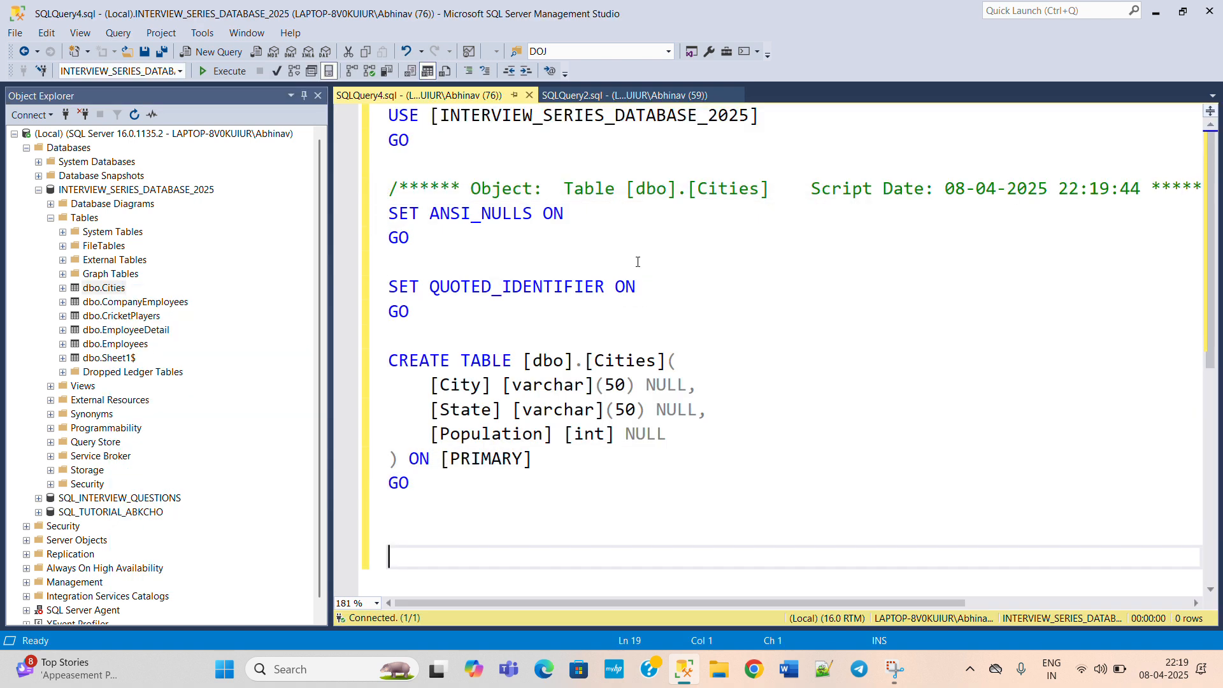
Step: Query the rows of the Cities table named in the script and check the database's Views folder
{"action": "double_click", "coordinate": [642, 357]}
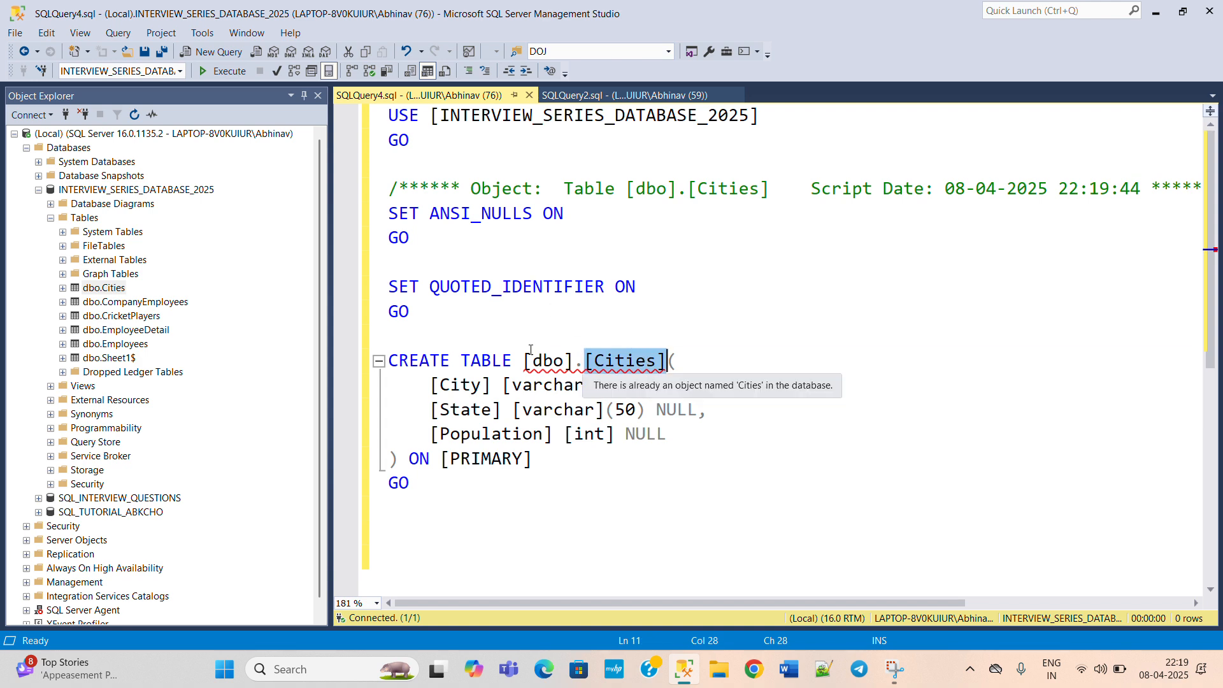
{"action": "key", "text": "ctrl+3"}
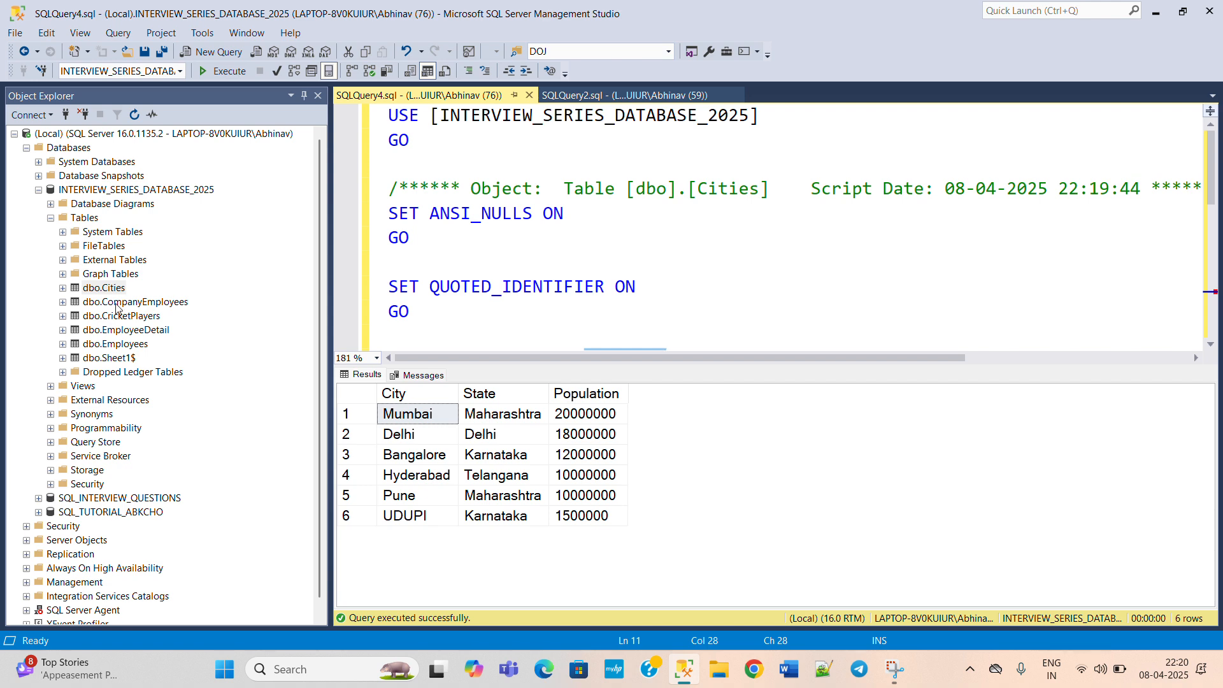
{"action": "left_click", "coordinate": [50, 386]}
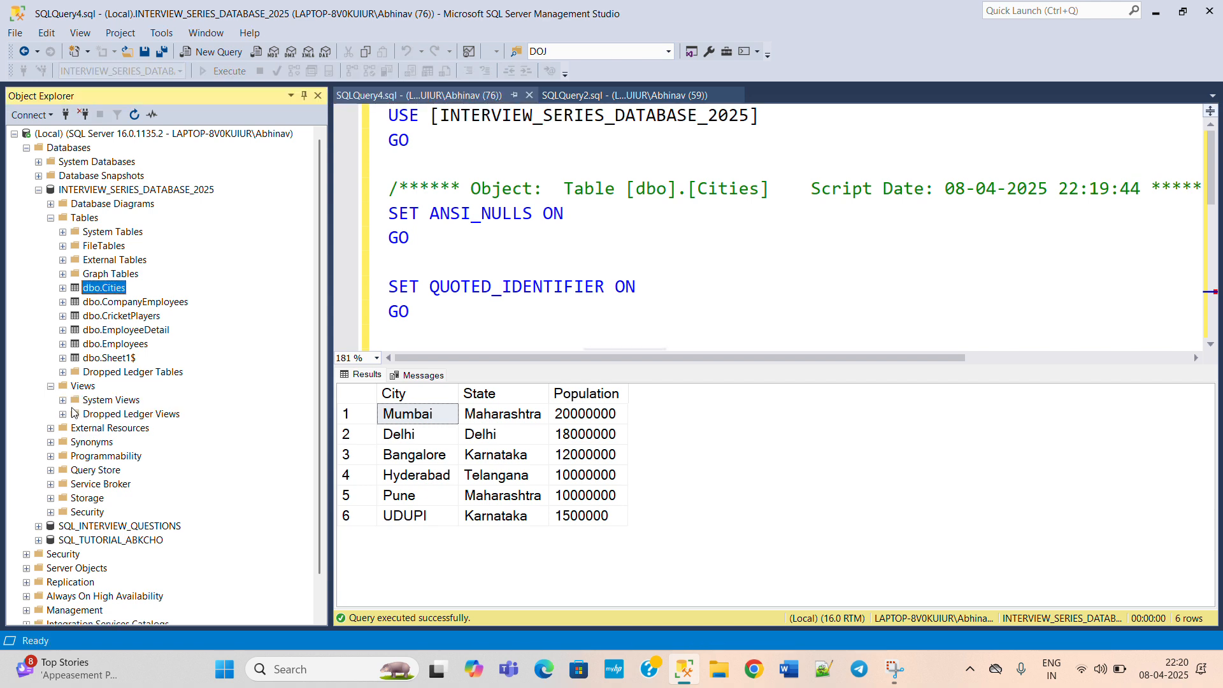
{"action": "left_click", "coordinate": [50, 386]}
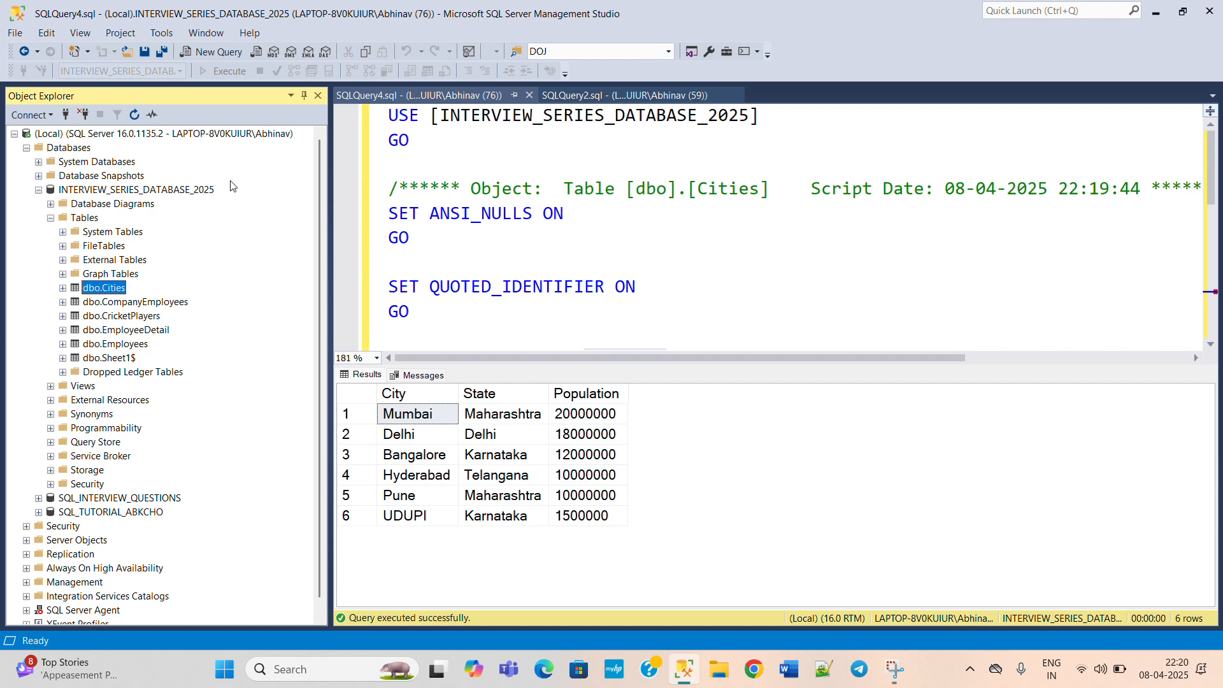
Step: Start the Generate Scripts wizard for INTERVIEW_SERIES_DATABASE_2025 and advance to choosing objects
{"action": "left_click", "coordinate": [50, 218]}
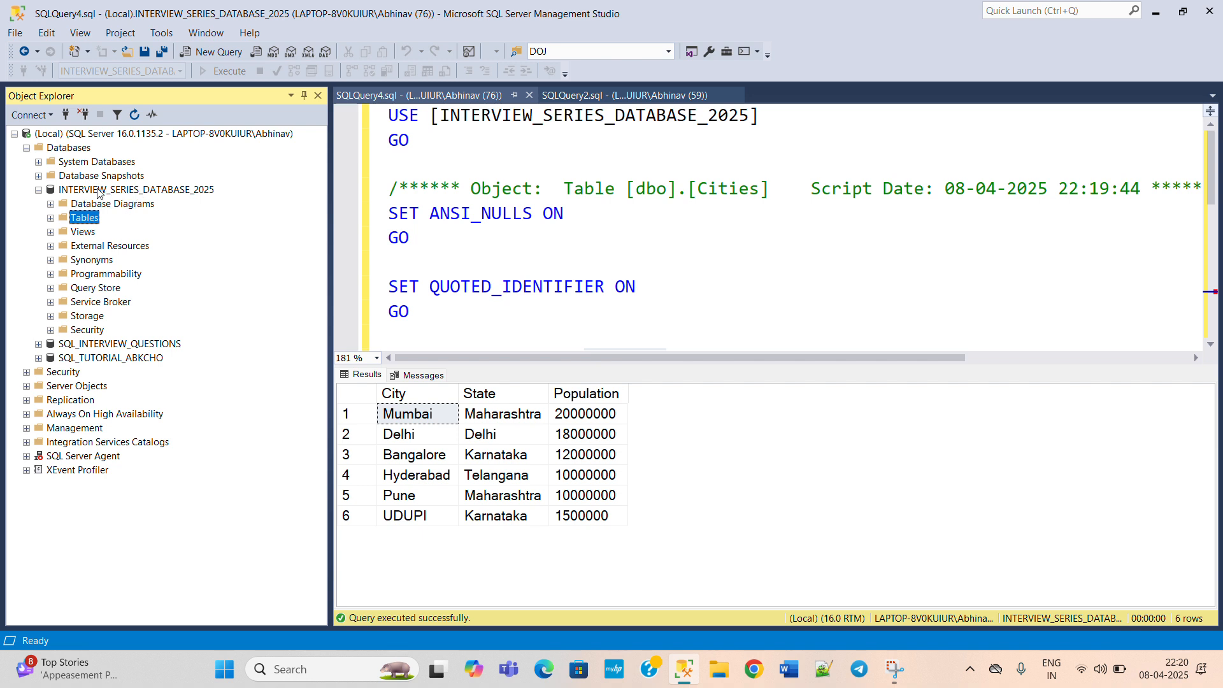
{"action": "right_click", "coordinate": [171, 192]}
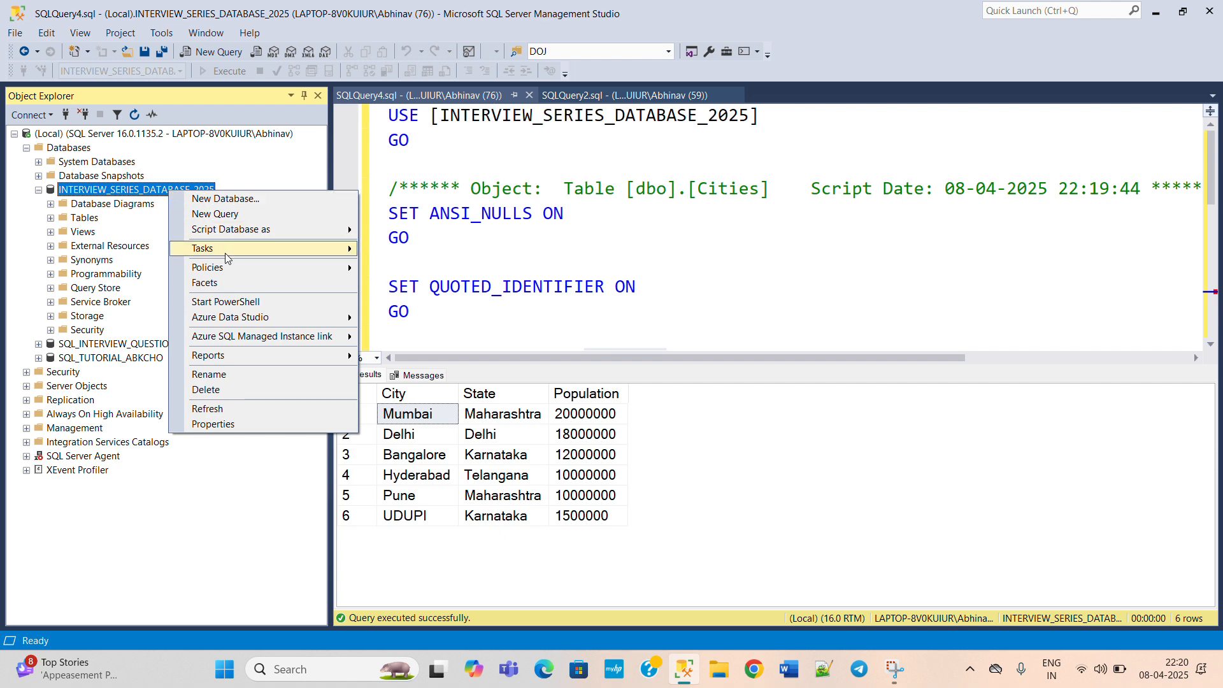
{"action": "mouse_move", "coordinate": [226, 254]}
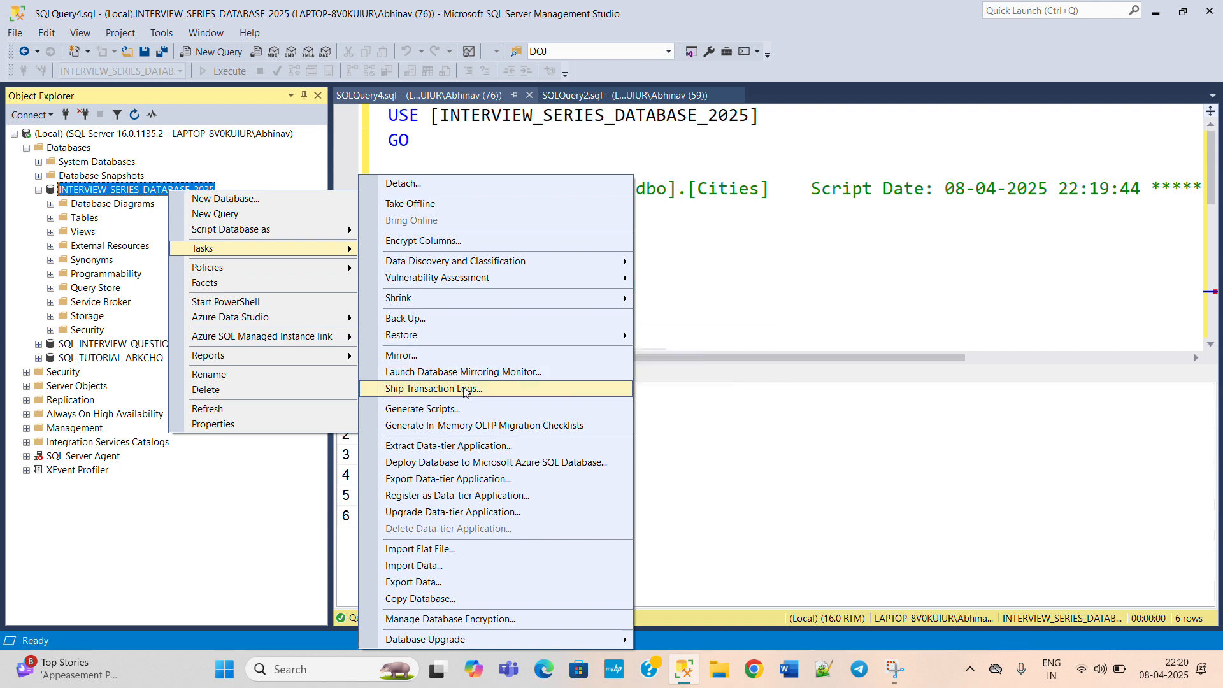
{"action": "left_click", "coordinate": [462, 411]}
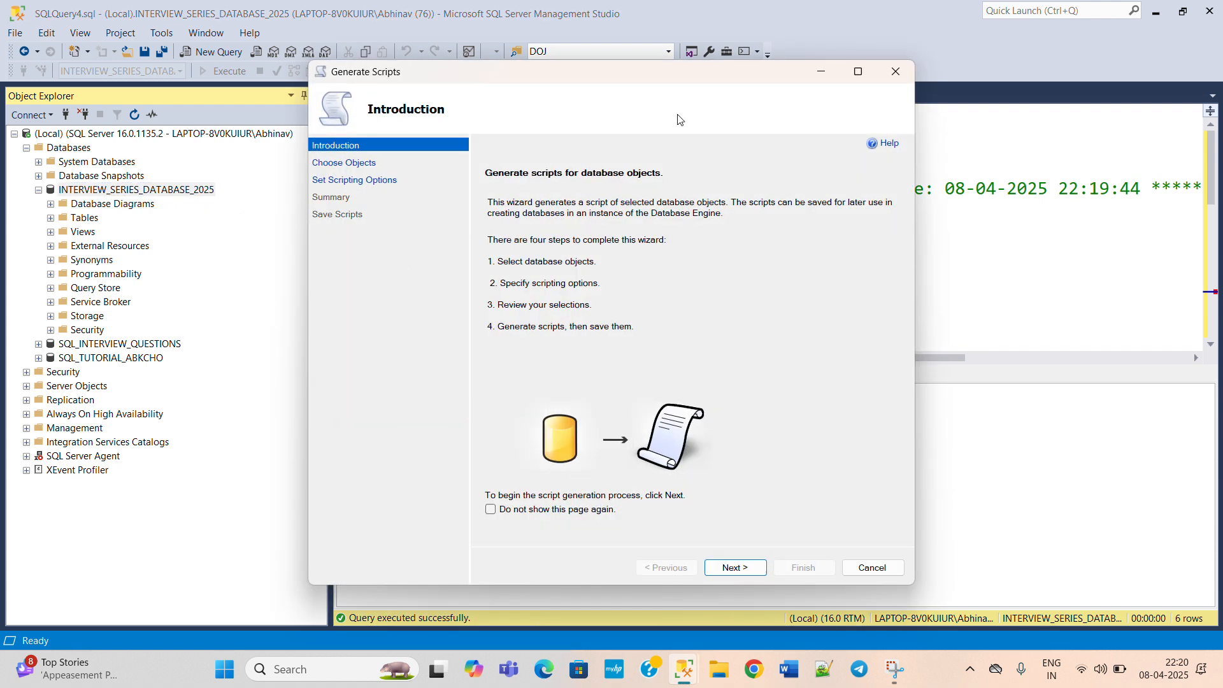
{"action": "left_click", "coordinate": [734, 568]}
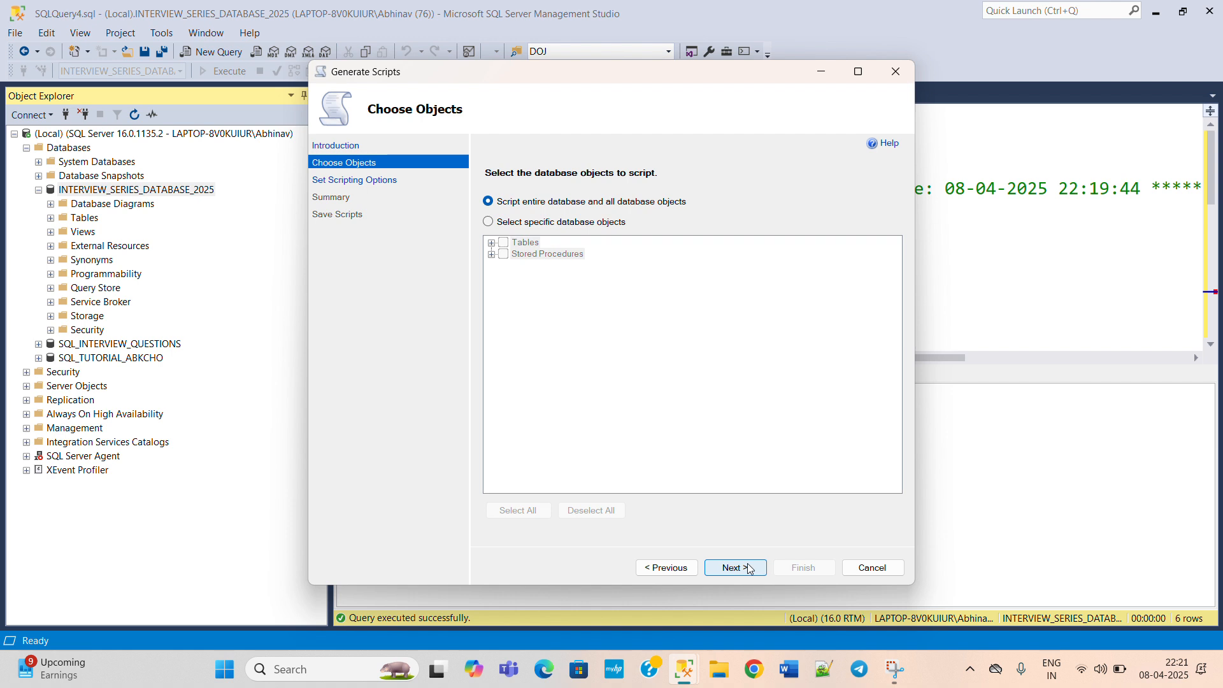
Step: Limit the scripting to specific database objects, include only the dbo.CompanyEmployees table, and continue to the scripting options
{"action": "left_click", "coordinate": [488, 222]}
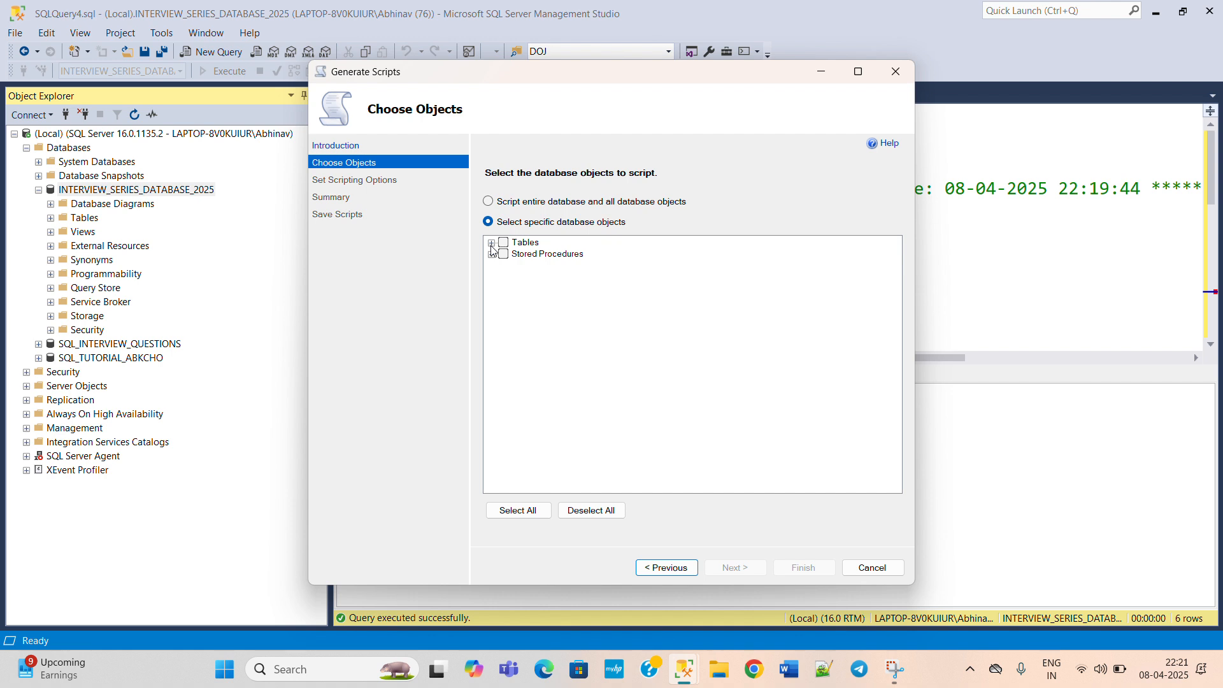
{"action": "left_click", "coordinate": [534, 256]}
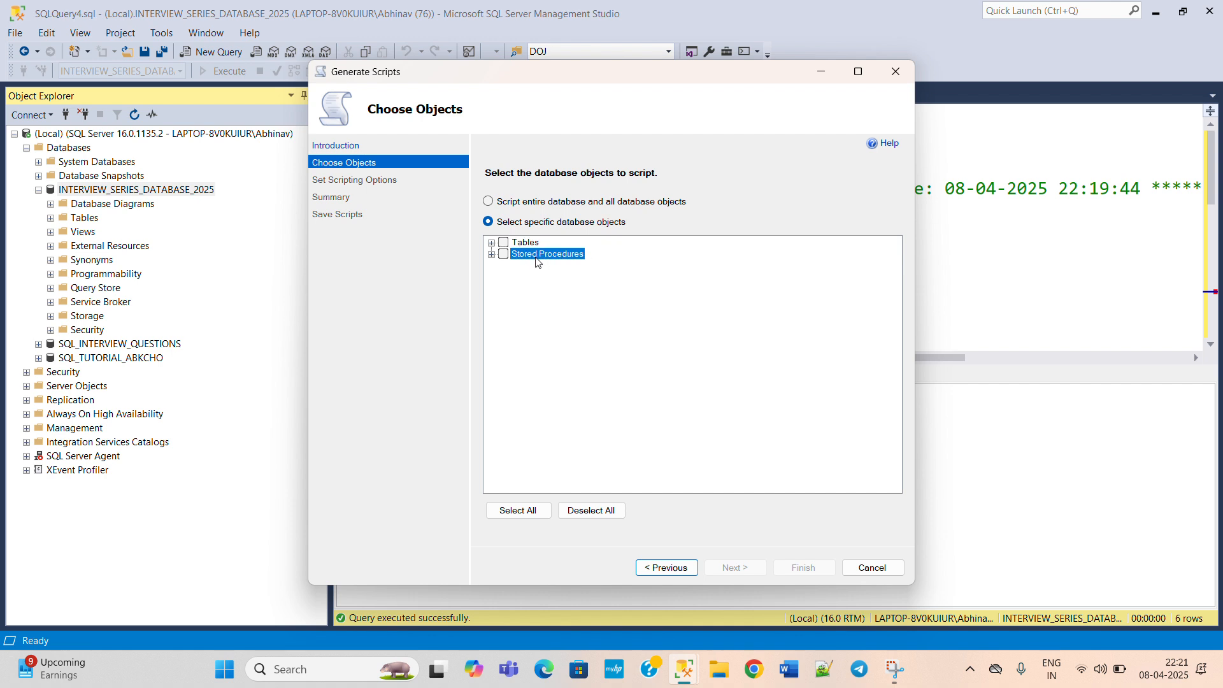
{"action": "left_click", "coordinate": [493, 244]}
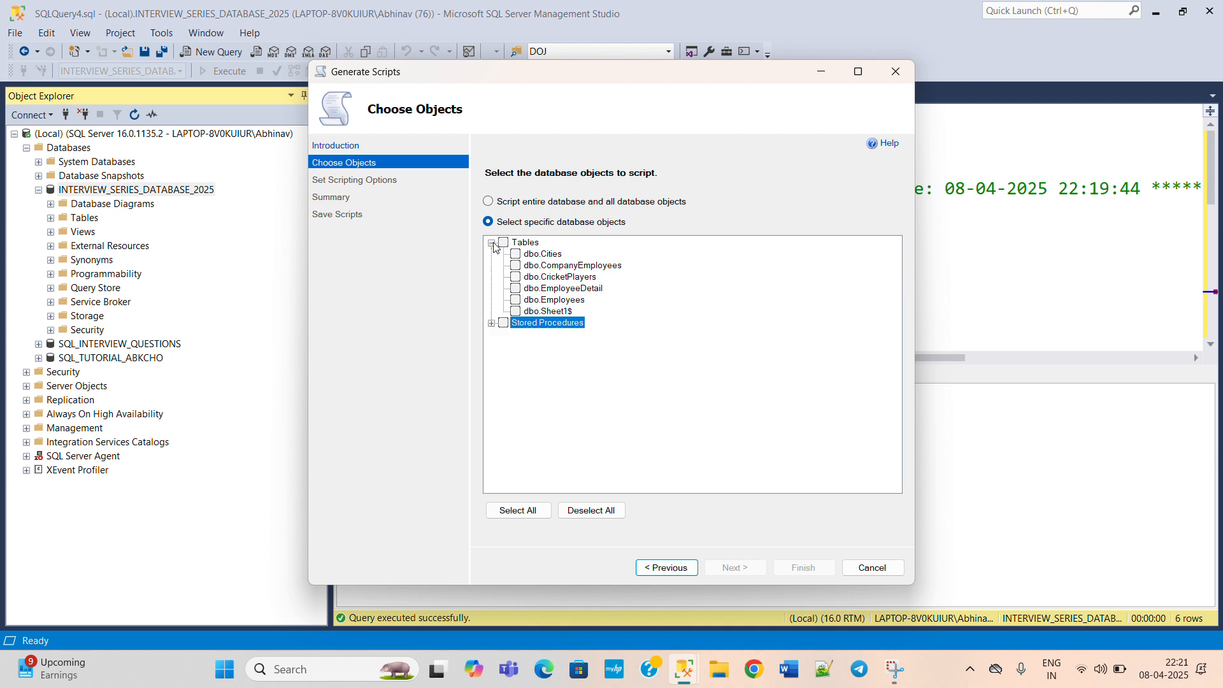
{"action": "left_click", "coordinate": [516, 266]}
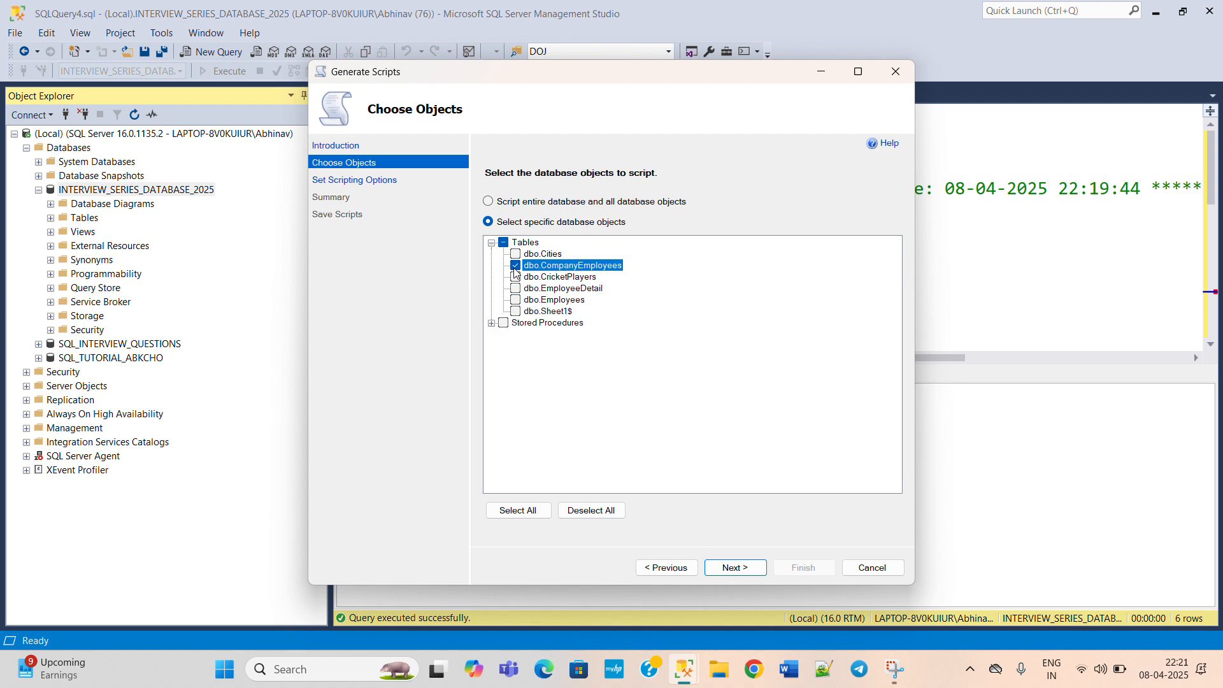
{"action": "left_click", "coordinate": [492, 323]}
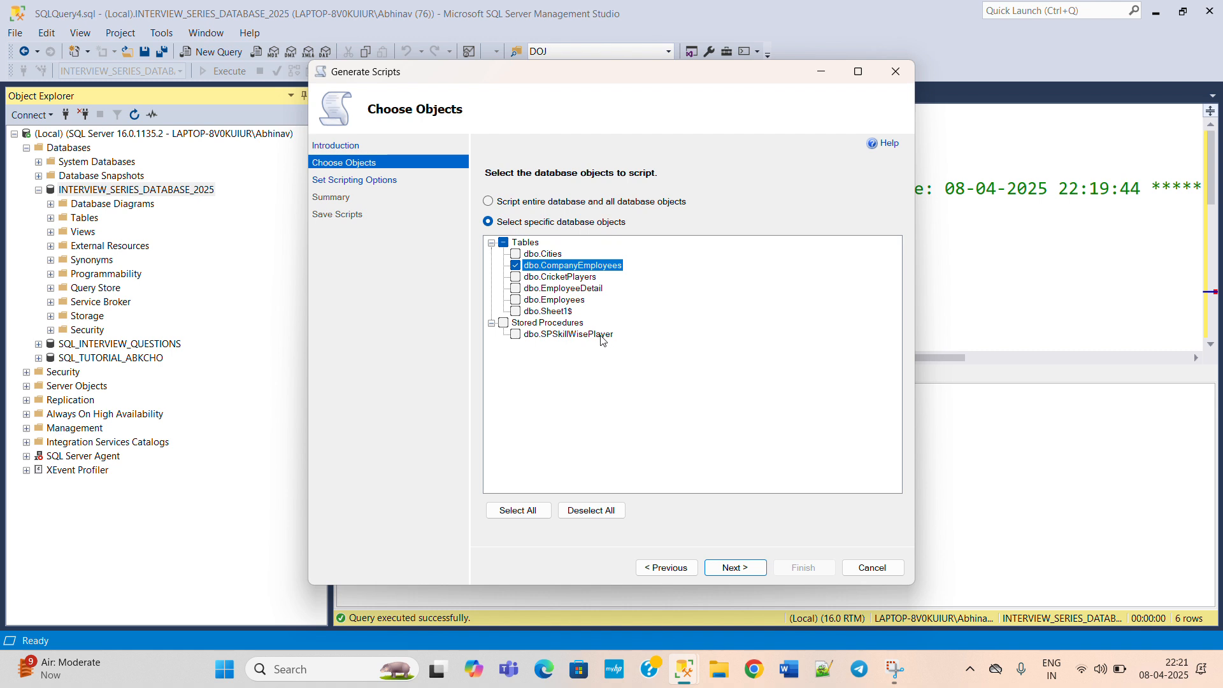
{"action": "left_click", "coordinate": [515, 334]}
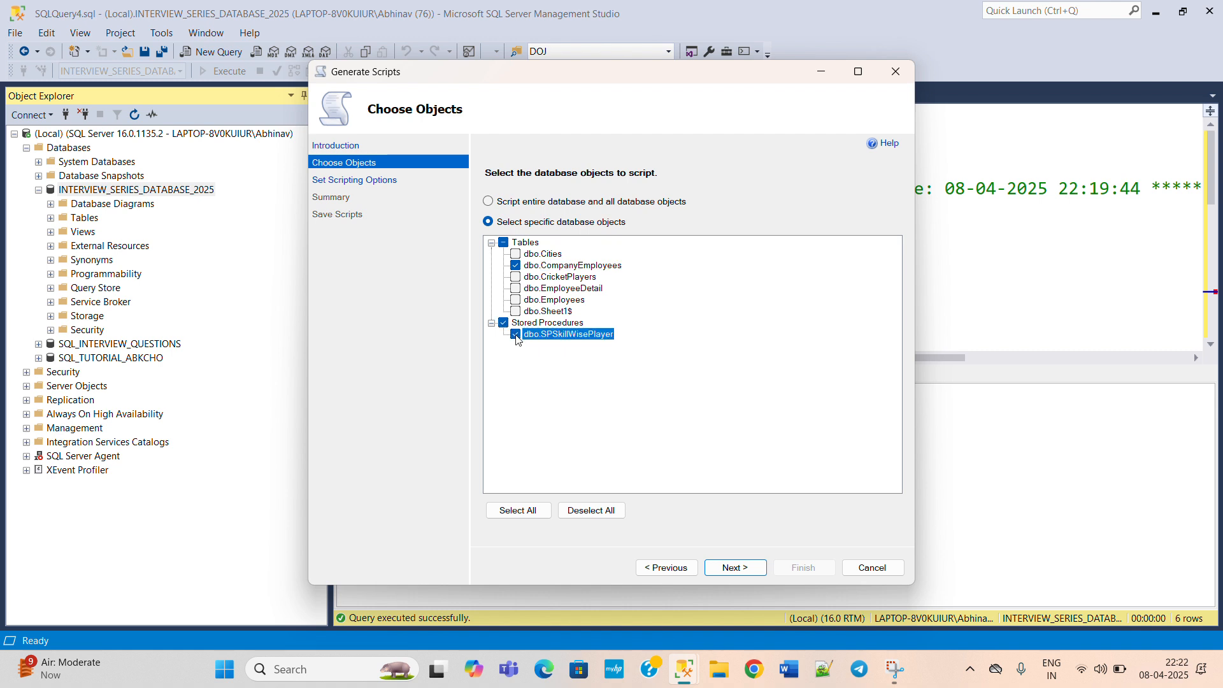
{"action": "left_click", "coordinate": [515, 334]}
{"action": "left_click", "coordinate": [747, 570]}
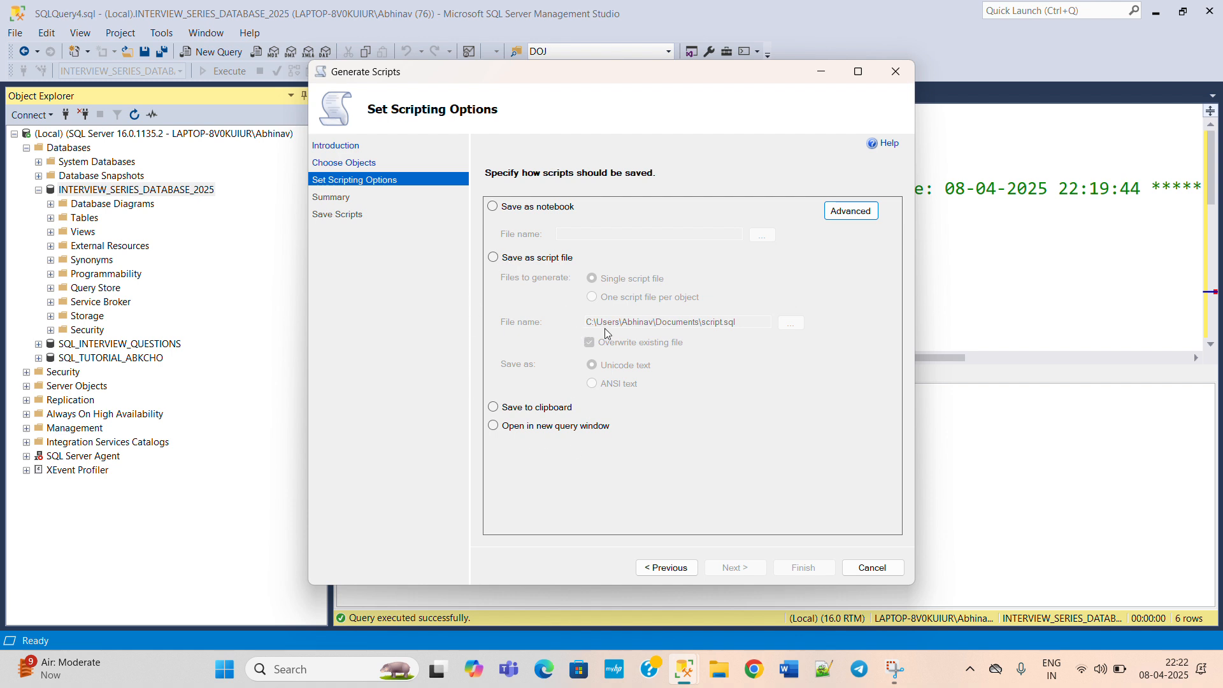
Step: Set the advanced scripting option for types of data to script to Data only
{"action": "left_click", "coordinate": [844, 215]}
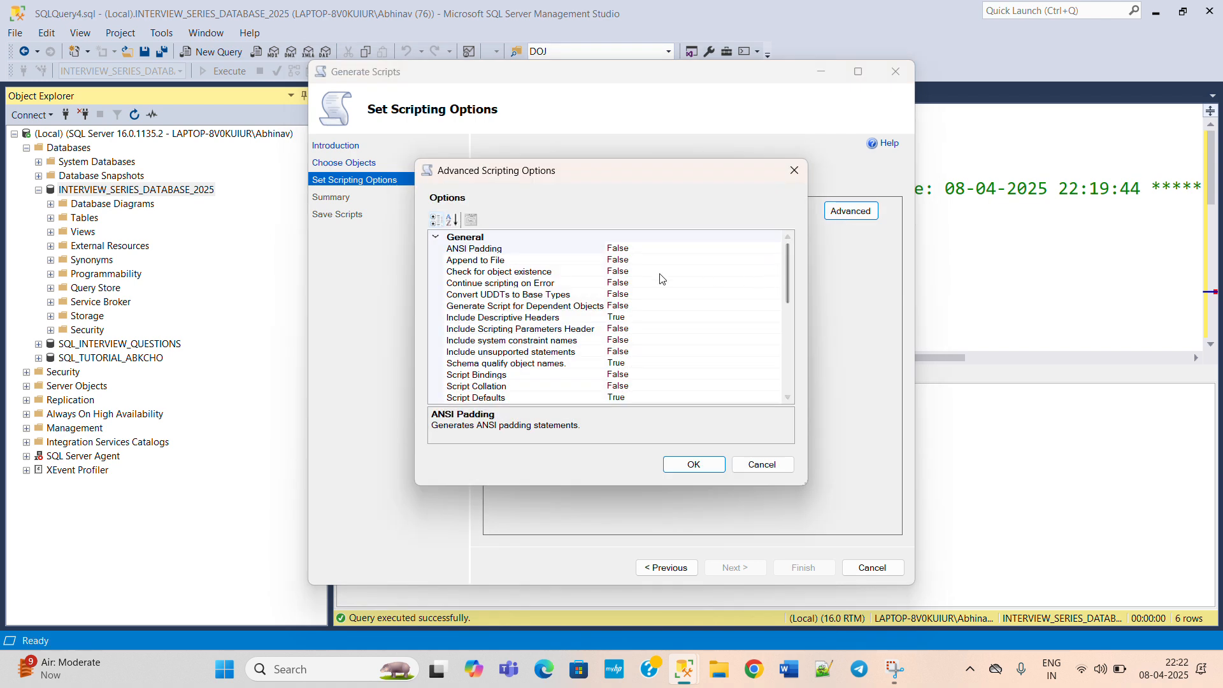
{"action": "scroll", "coordinate": [663, 279], "scroll_direction": "down", "scroll_amount": 1}
{"action": "scroll", "coordinate": [663, 279], "scroll_direction": "down", "scroll_amount": 3}
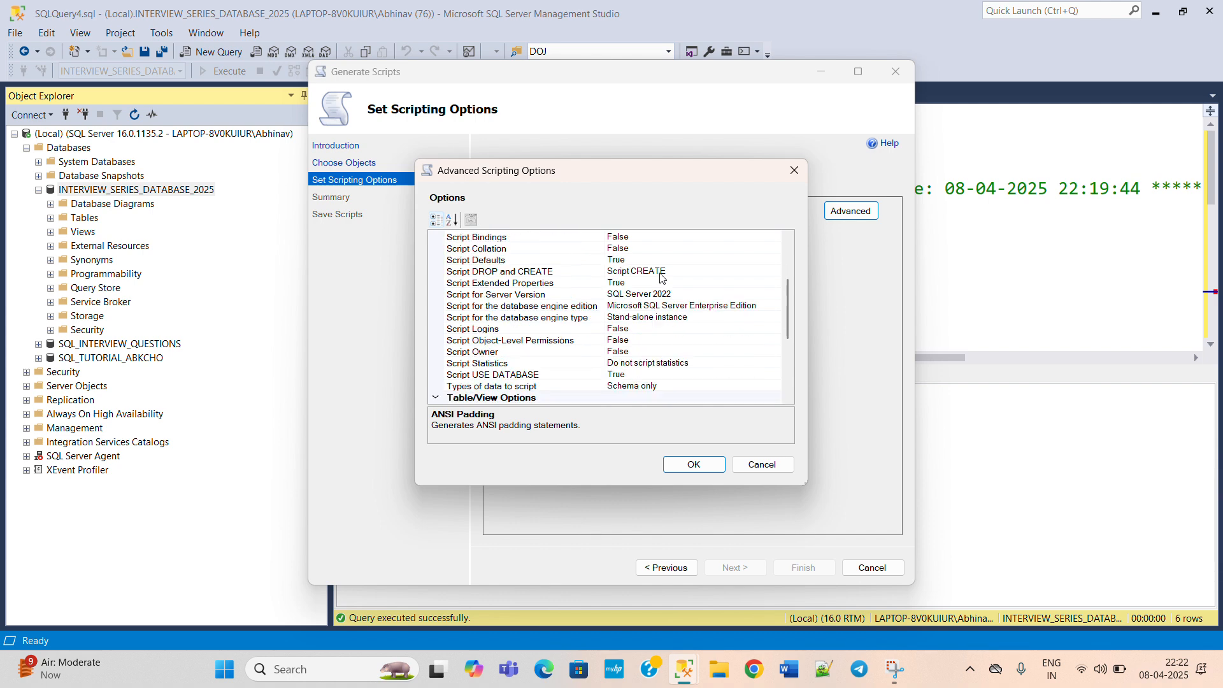
{"action": "scroll", "coordinate": [662, 279], "scroll_direction": "up", "scroll_amount": 4}
{"action": "scroll", "coordinate": [662, 278], "scroll_direction": "down", "scroll_amount": 5}
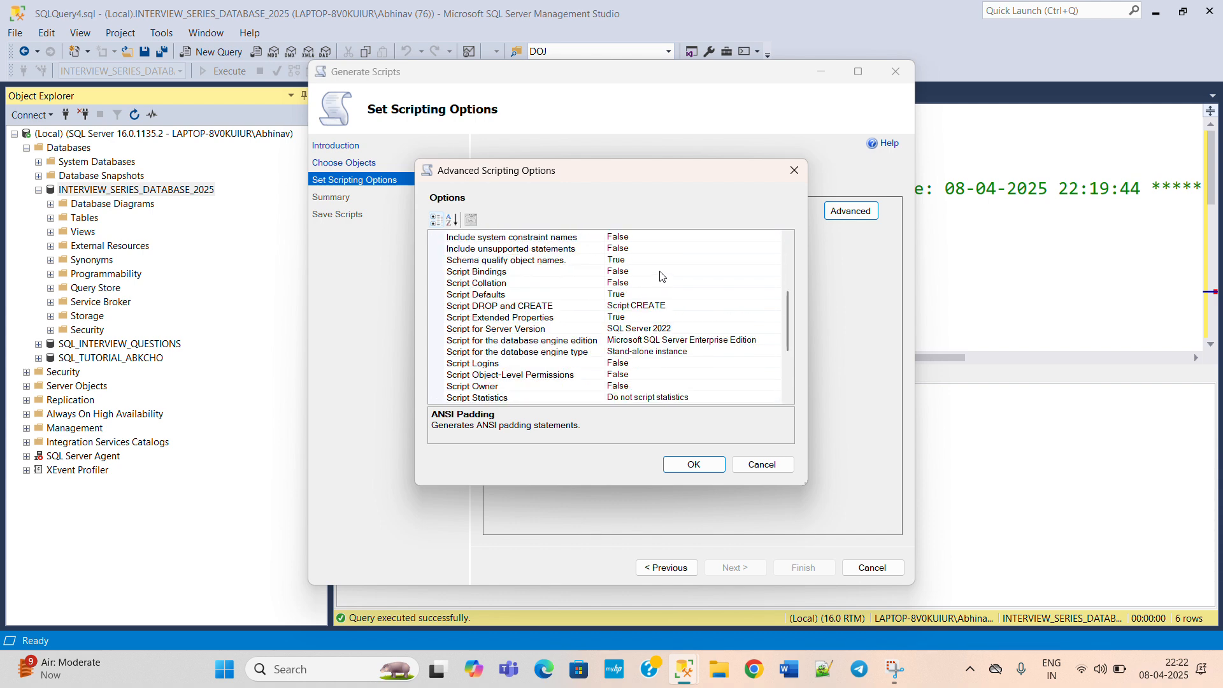
{"action": "scroll", "coordinate": [661, 278], "scroll_direction": "down", "scroll_amount": 2}
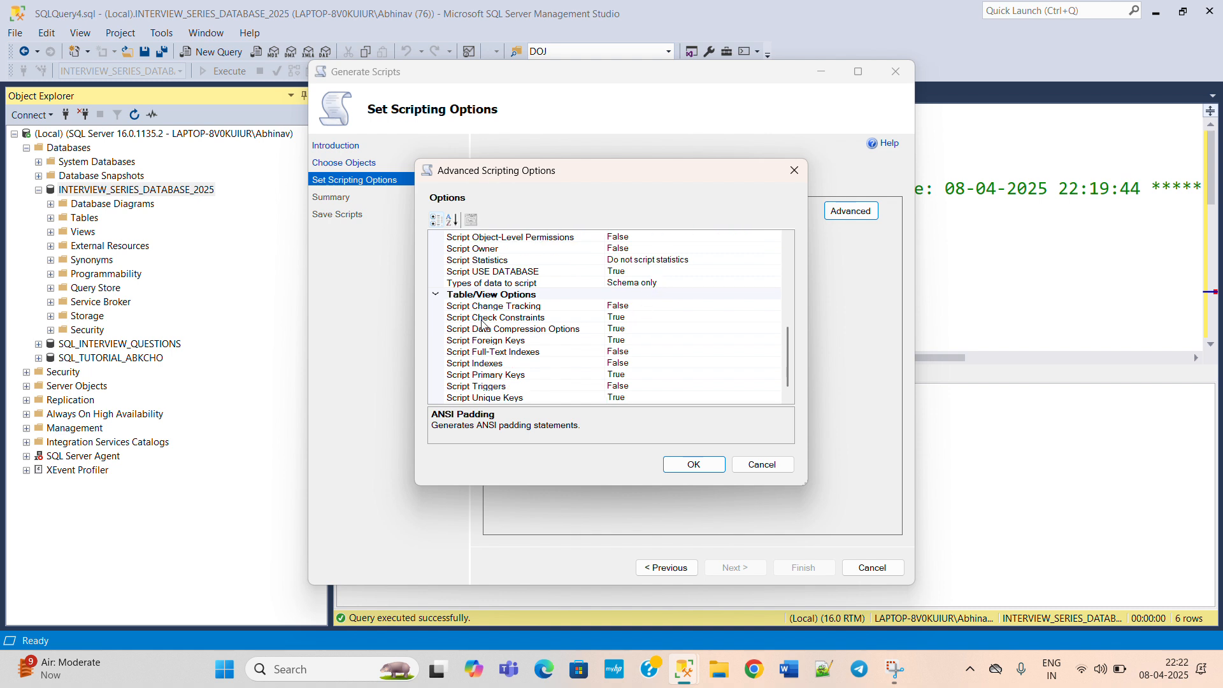
{"action": "left_click", "coordinate": [512, 288]}
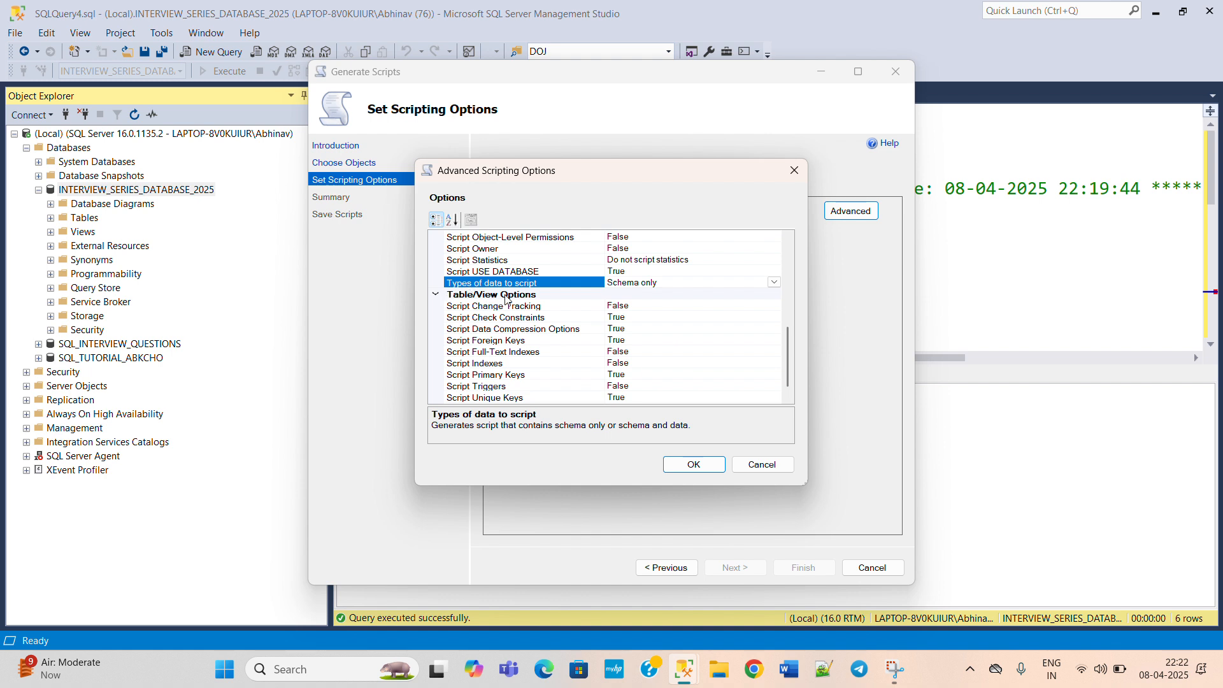
{"action": "left_click", "coordinate": [774, 282]}
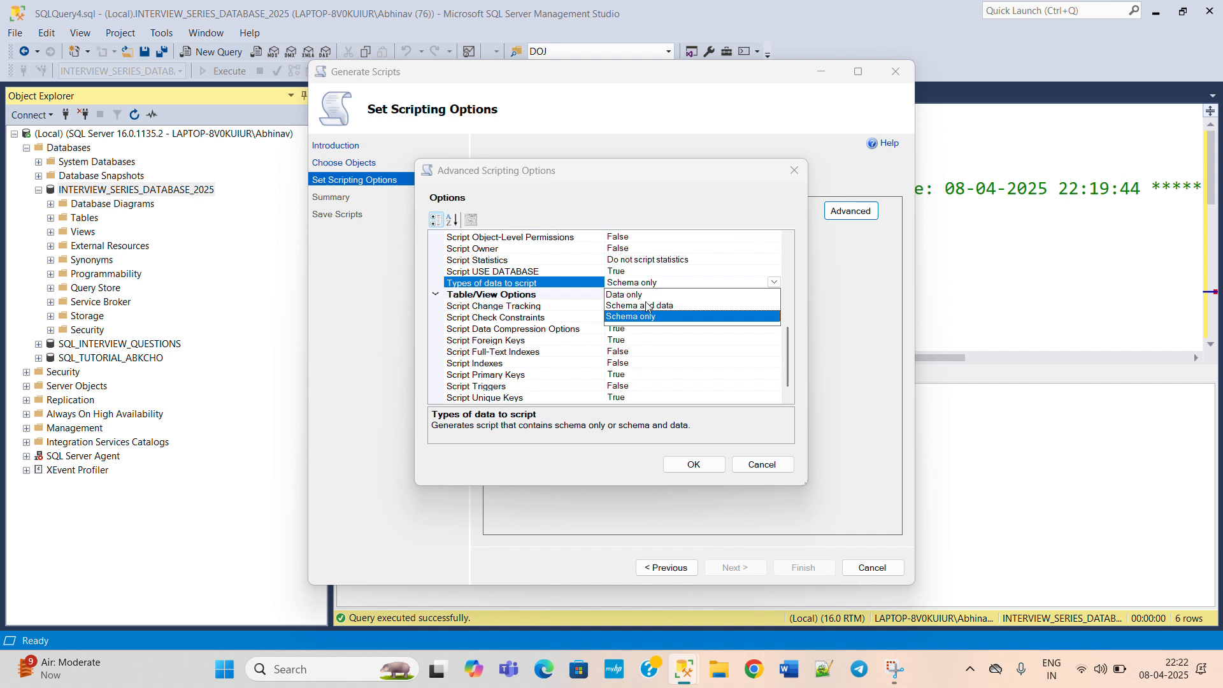
{"action": "left_click", "coordinate": [646, 294]}
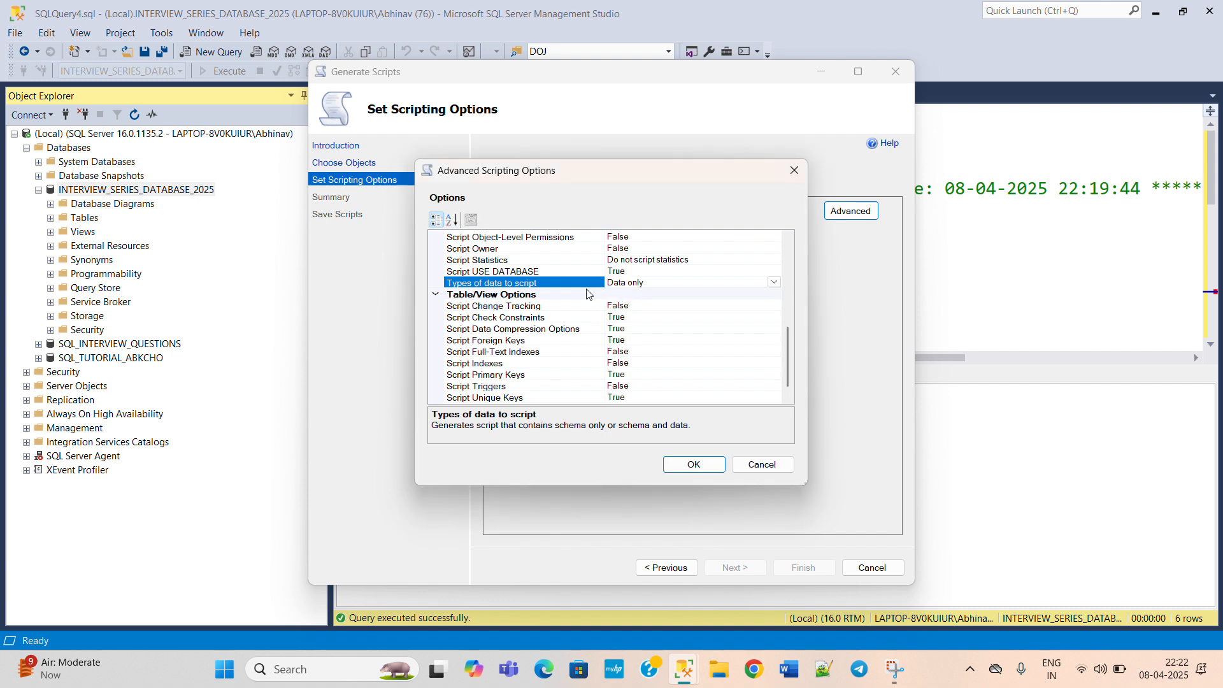
{"action": "left_click", "coordinate": [690, 470]}
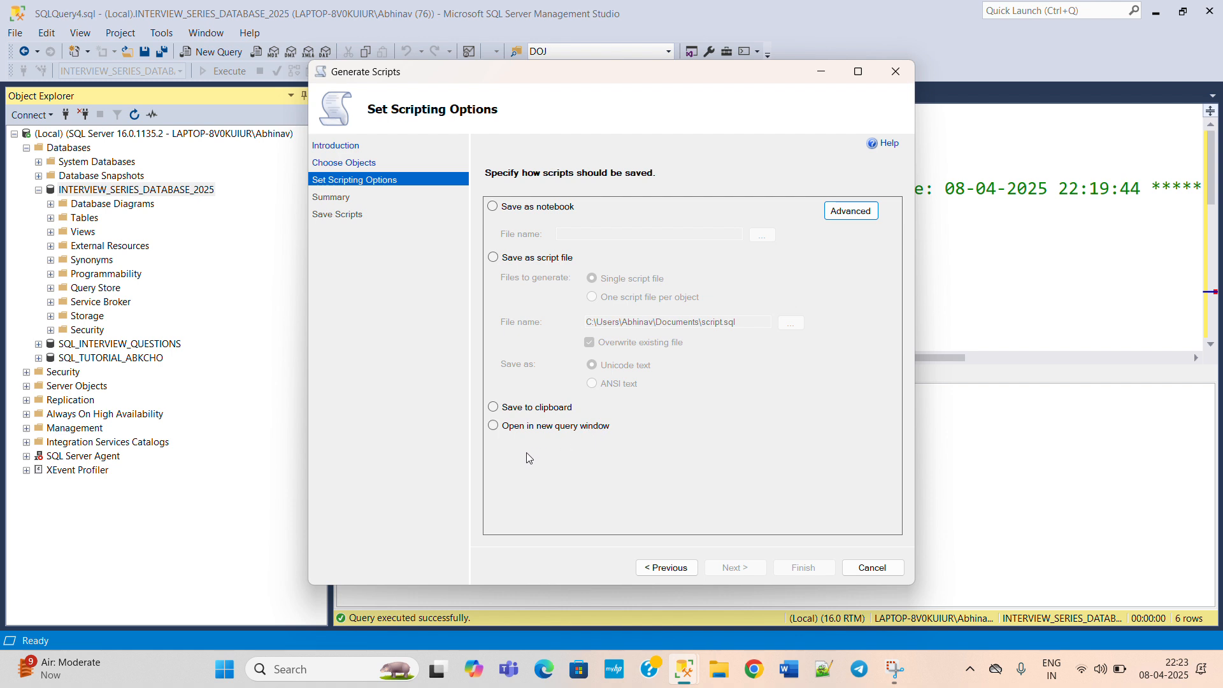
Step: Direct the generated script to a new query window and complete the Generate Scripts wizard
{"action": "left_click", "coordinate": [495, 426]}
{"action": "left_click", "coordinate": [740, 568]}
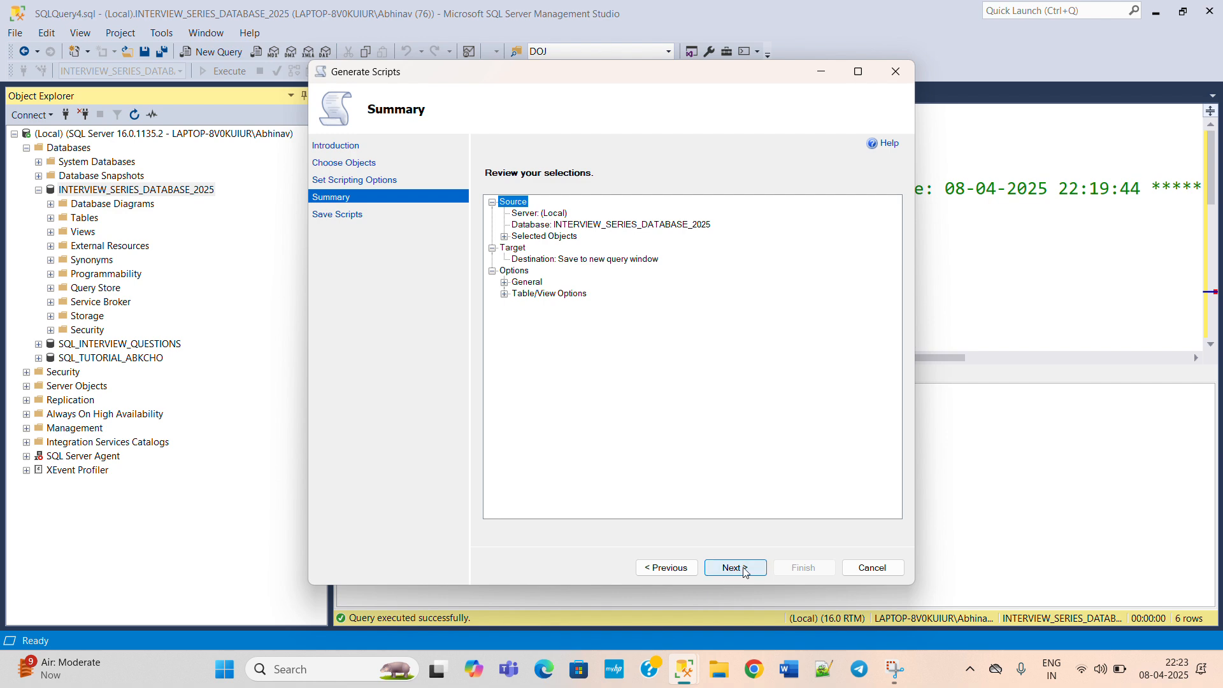
{"action": "left_click", "coordinate": [743, 569]}
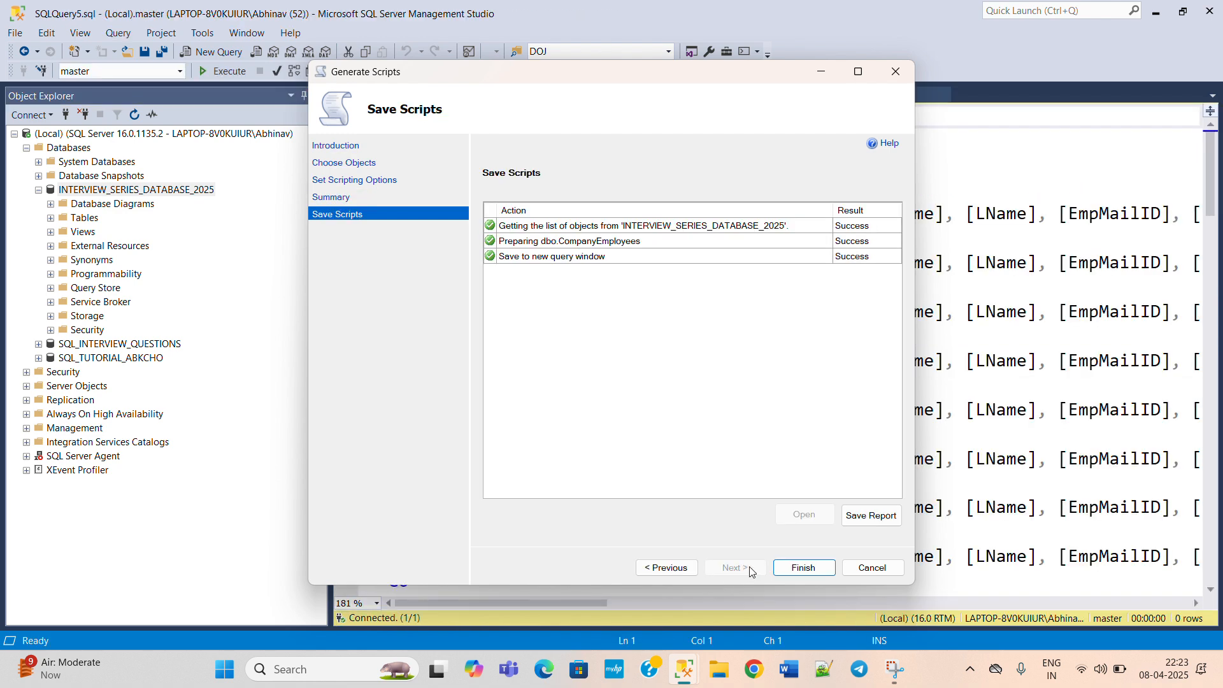
{"action": "left_click", "coordinate": [801, 569]}
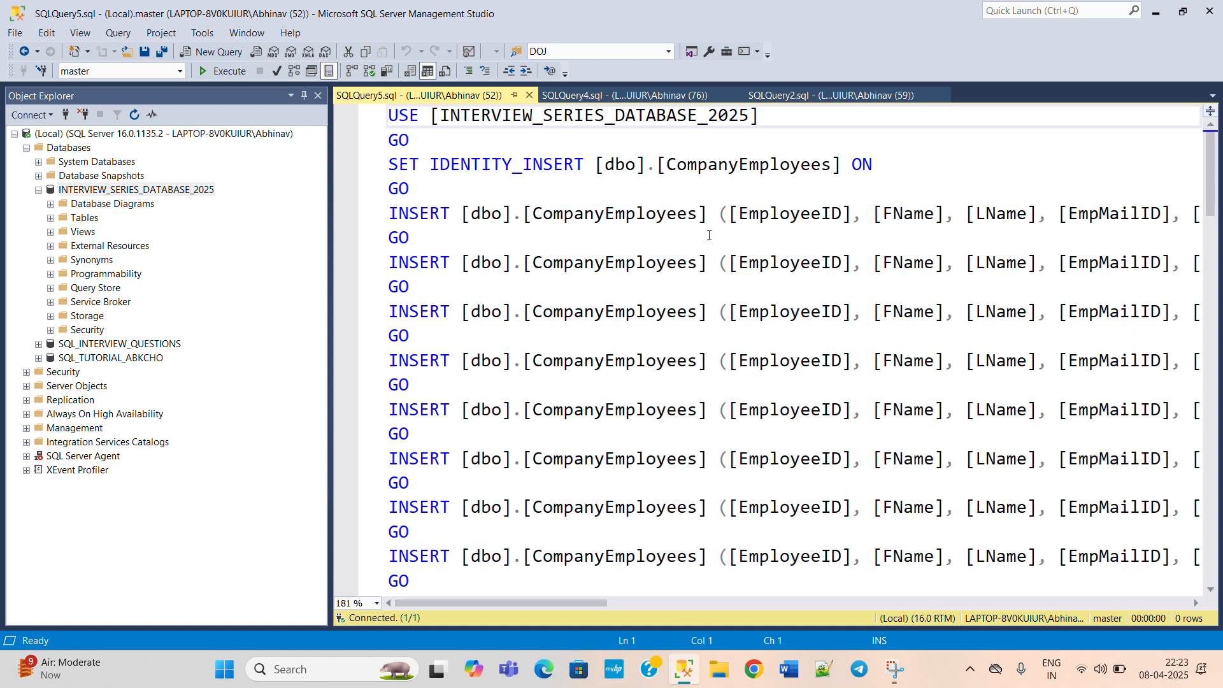
Step: Look through the generated INSERT statements for the CompanyEmployees table
{"action": "scroll", "coordinate": [709, 235], "scroll_direction": "down", "scroll_amount": 9}
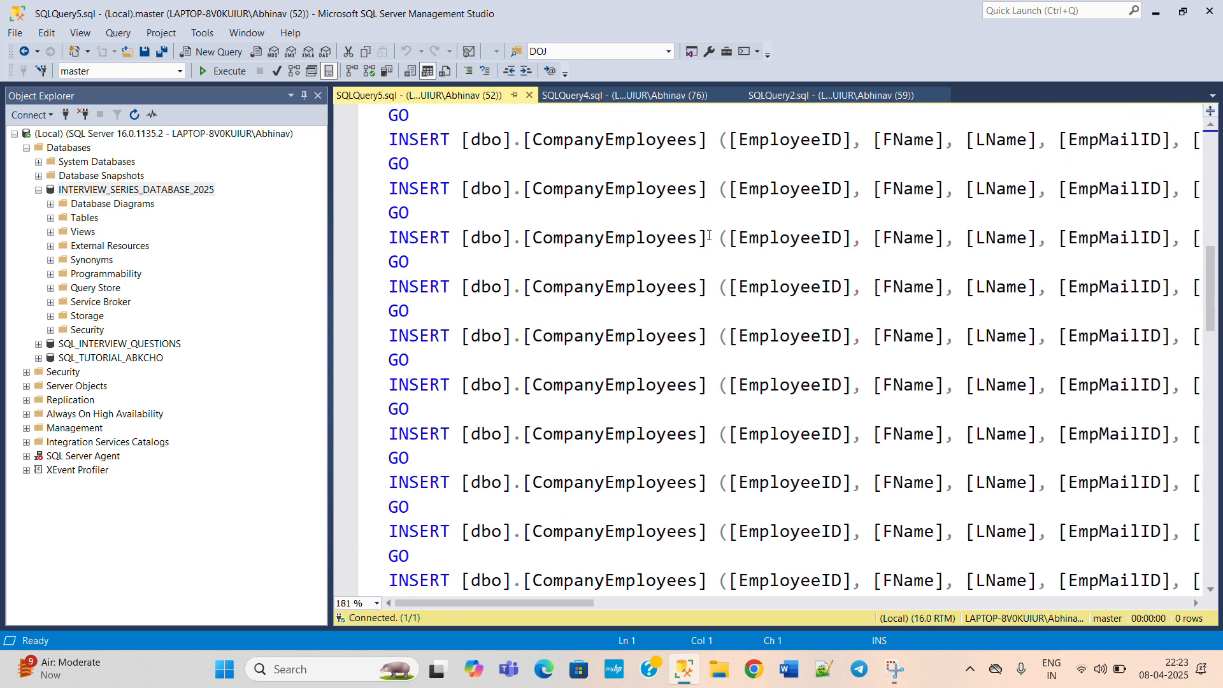
{"action": "scroll", "coordinate": [709, 235], "scroll_direction": "down", "scroll_amount": 8}
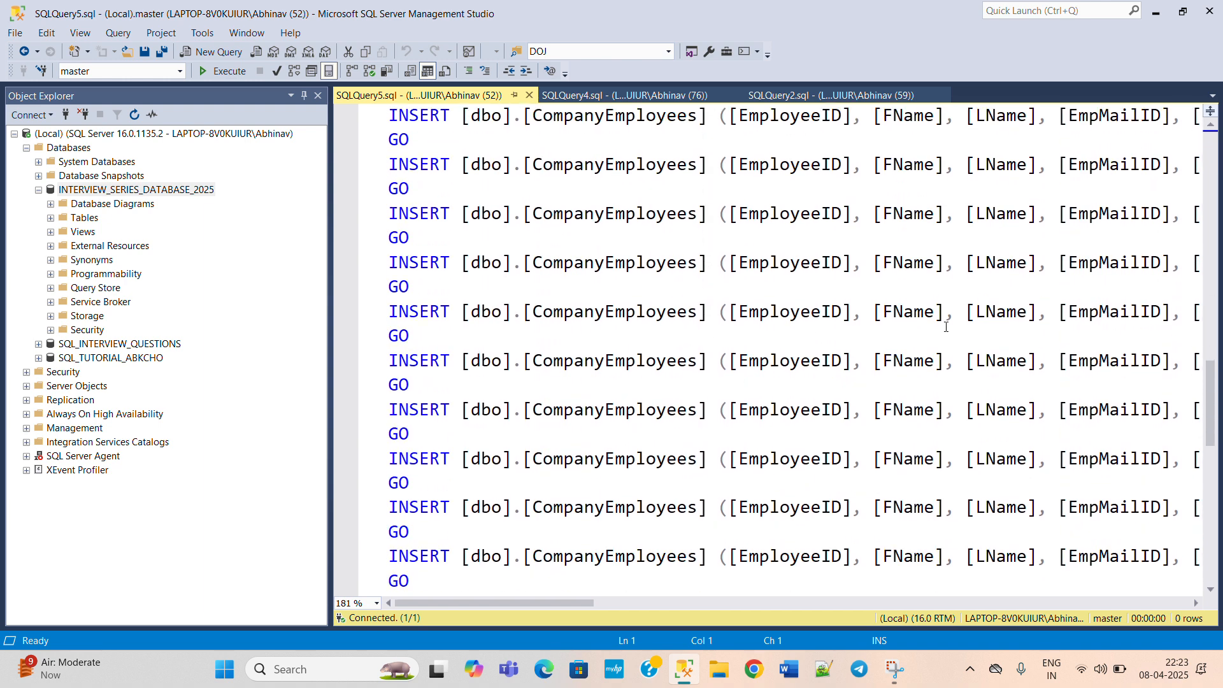
{"action": "mouse_move", "coordinate": [587, 603]}
{"action": "left_mouse_down"}
{"action": "mouse_move", "coordinate": [969, 611]}
{"action": "mouse_move", "coordinate": [589, 609]}
{"action": "left_mouse_up"}
{"action": "scroll", "coordinate": [498, 584], "scroll_direction": "up", "scroll_amount": 15}
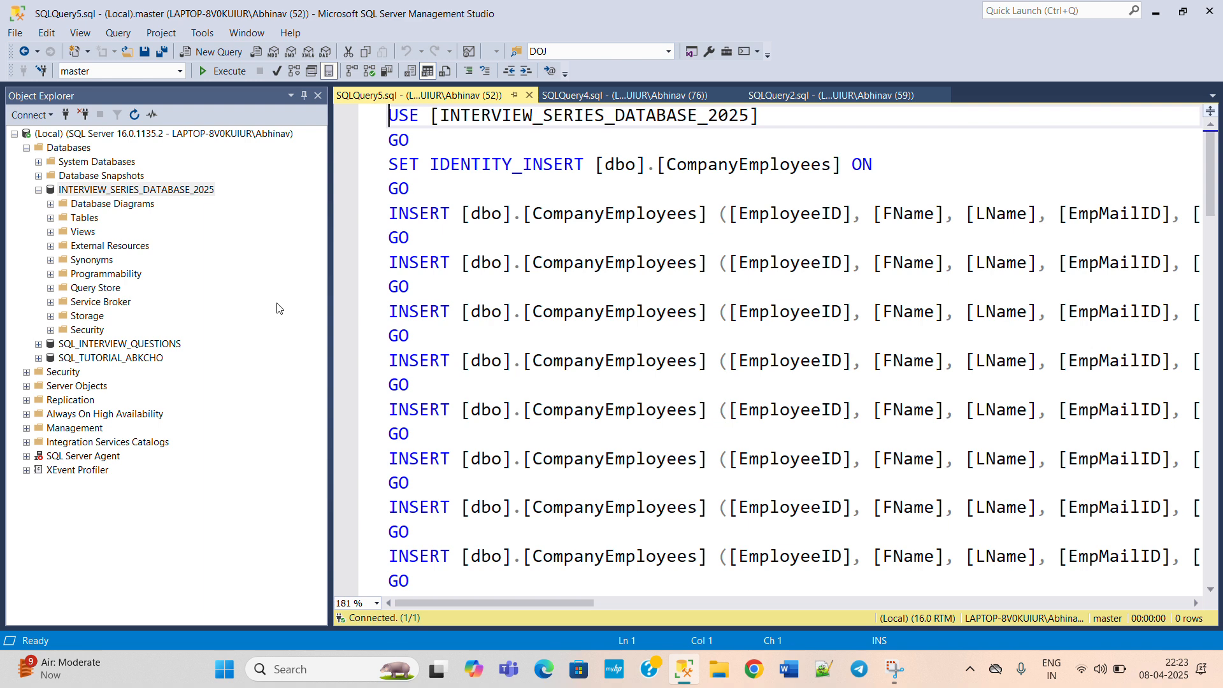
Step: Start the Generate Scripts wizard for the INTERVIEW_SERIES_DATABASE_2025 database and continue to the object selection
{"action": "right_click", "coordinate": [176, 194]}
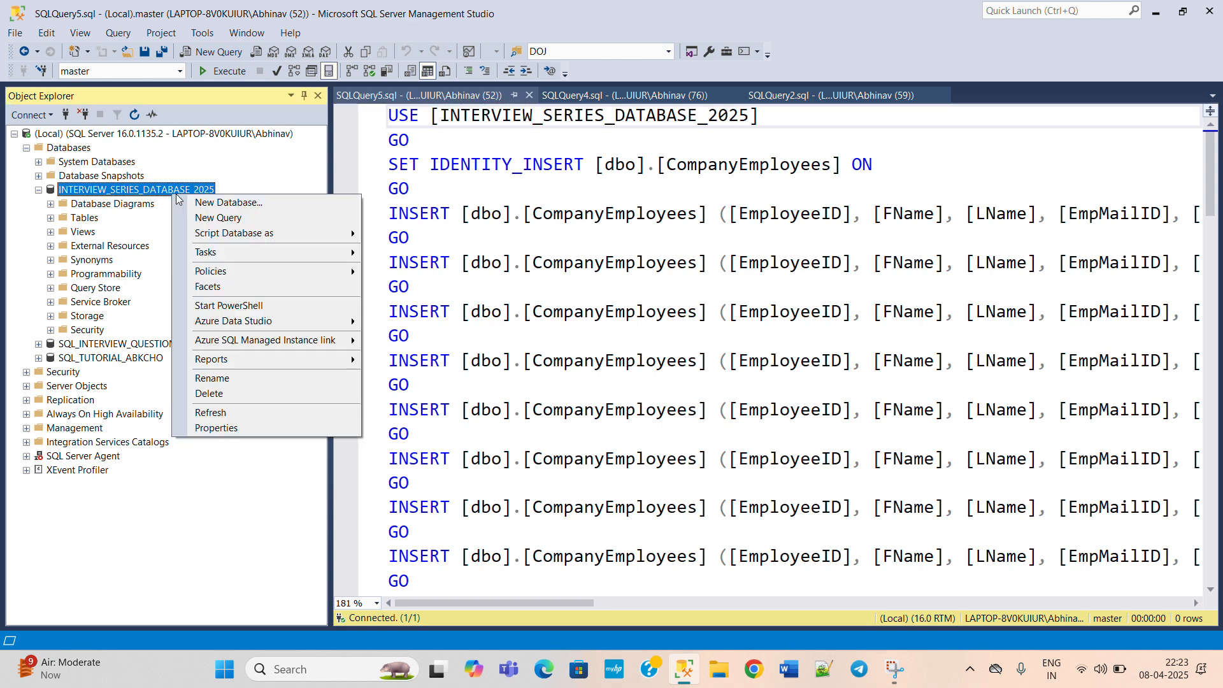
{"action": "left_click", "coordinate": [139, 191]}
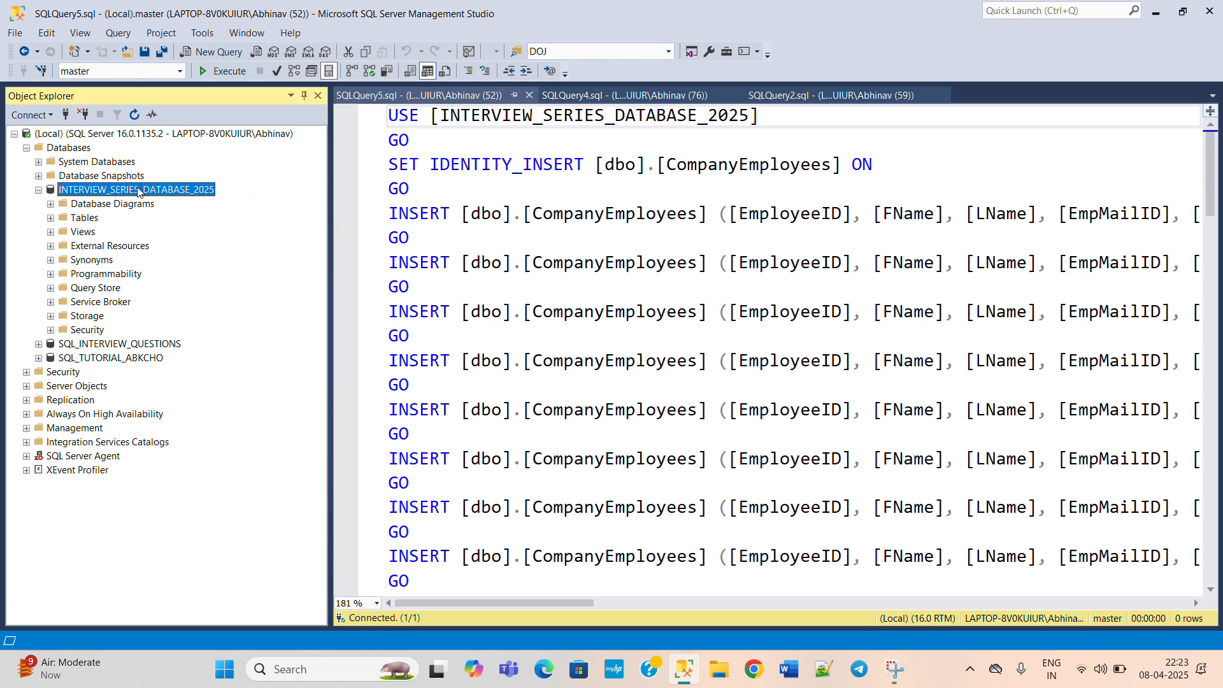
{"action": "right_click", "coordinate": [140, 191]}
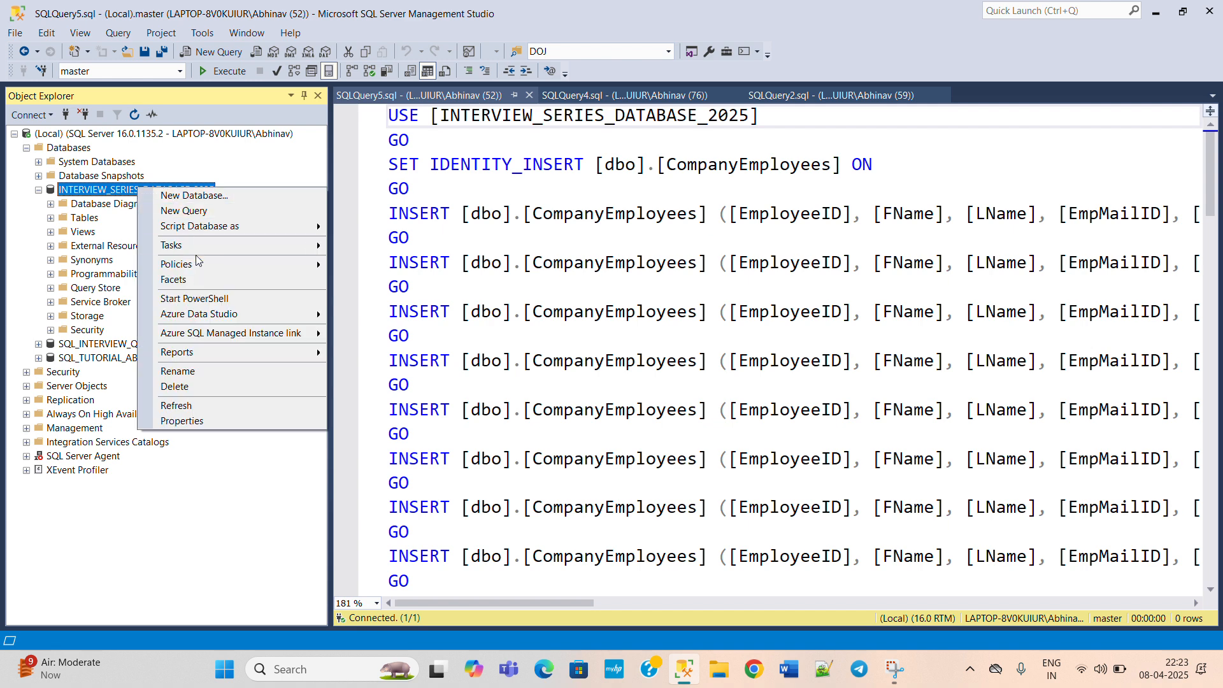
{"action": "mouse_move", "coordinate": [223, 249]}
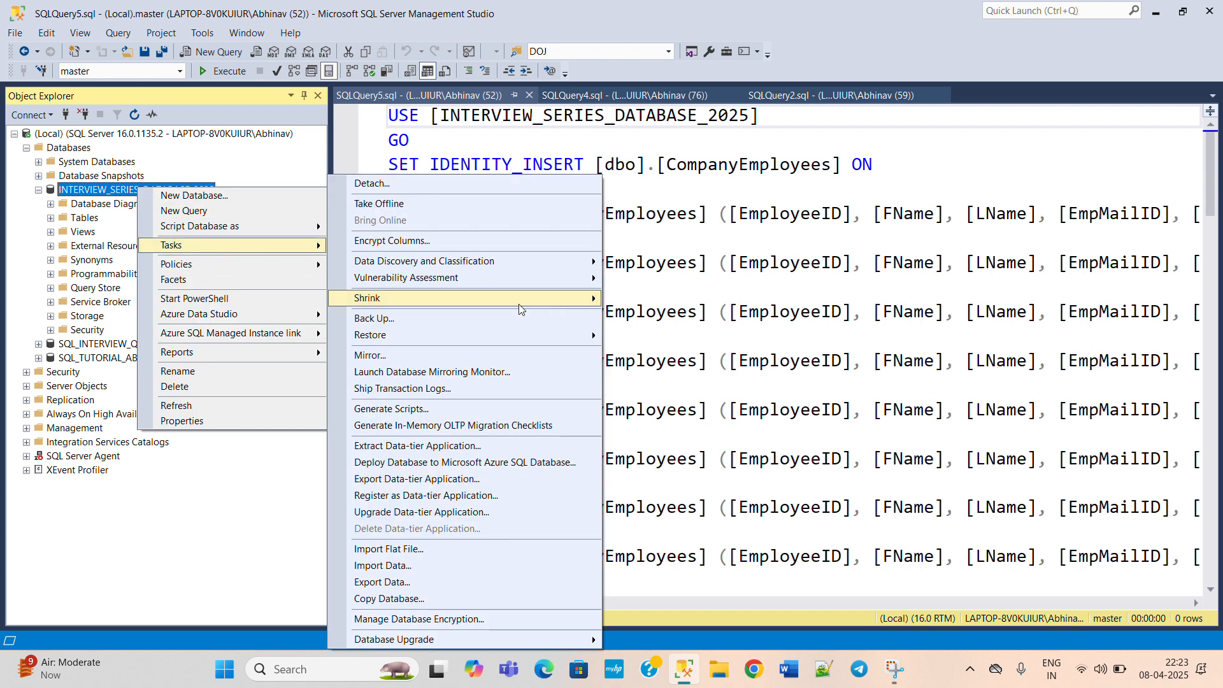
{"action": "left_click", "coordinate": [454, 408]}
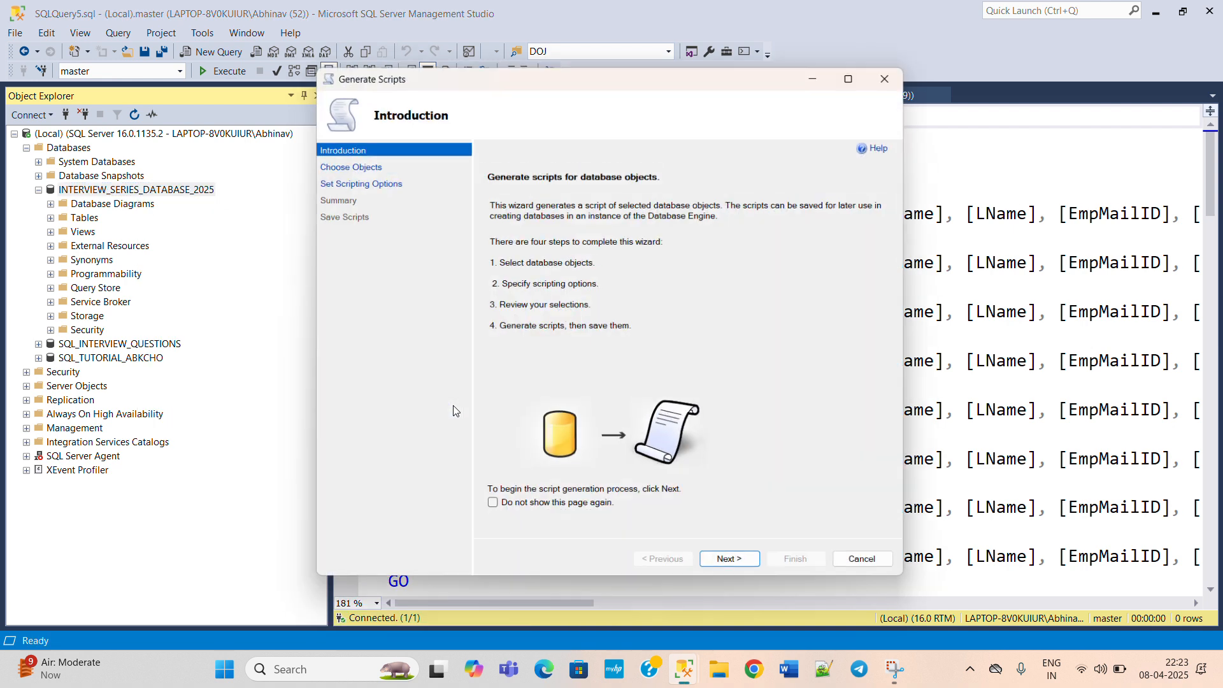
{"action": "left_click", "coordinate": [739, 567]}
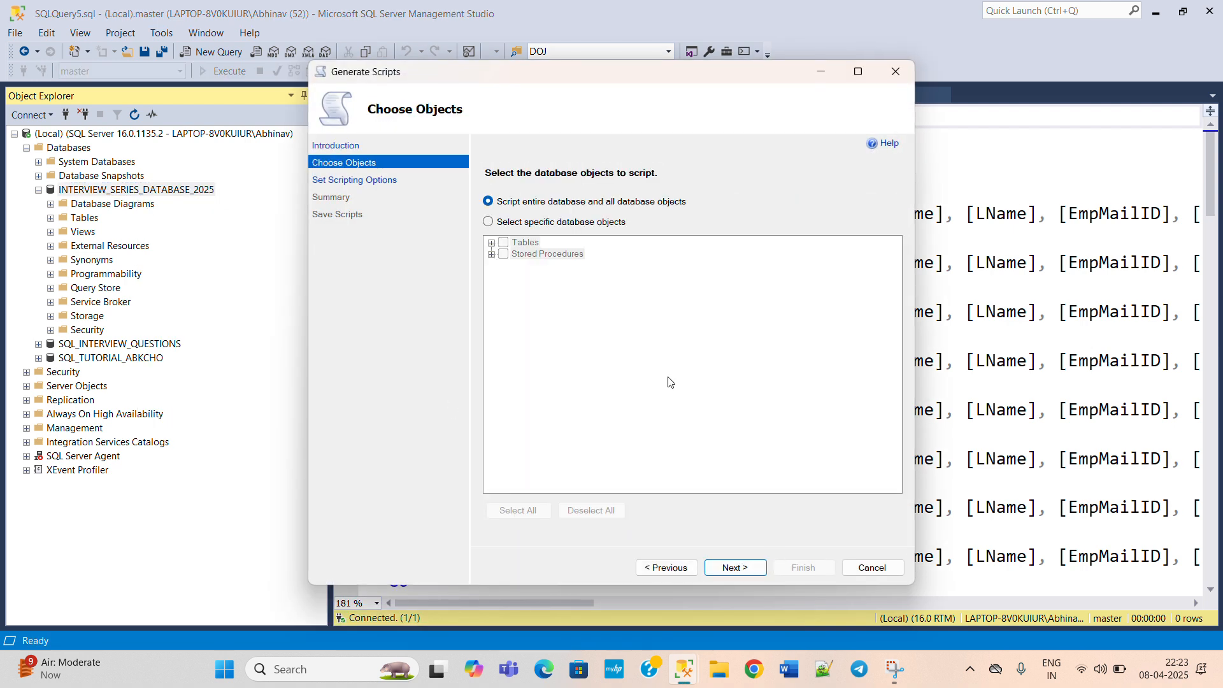
Step: Restrict the scripting to specific database objects, include only the dbo.CompanyEmployees table, and continue to the scripting options
{"action": "left_click", "coordinate": [488, 221]}
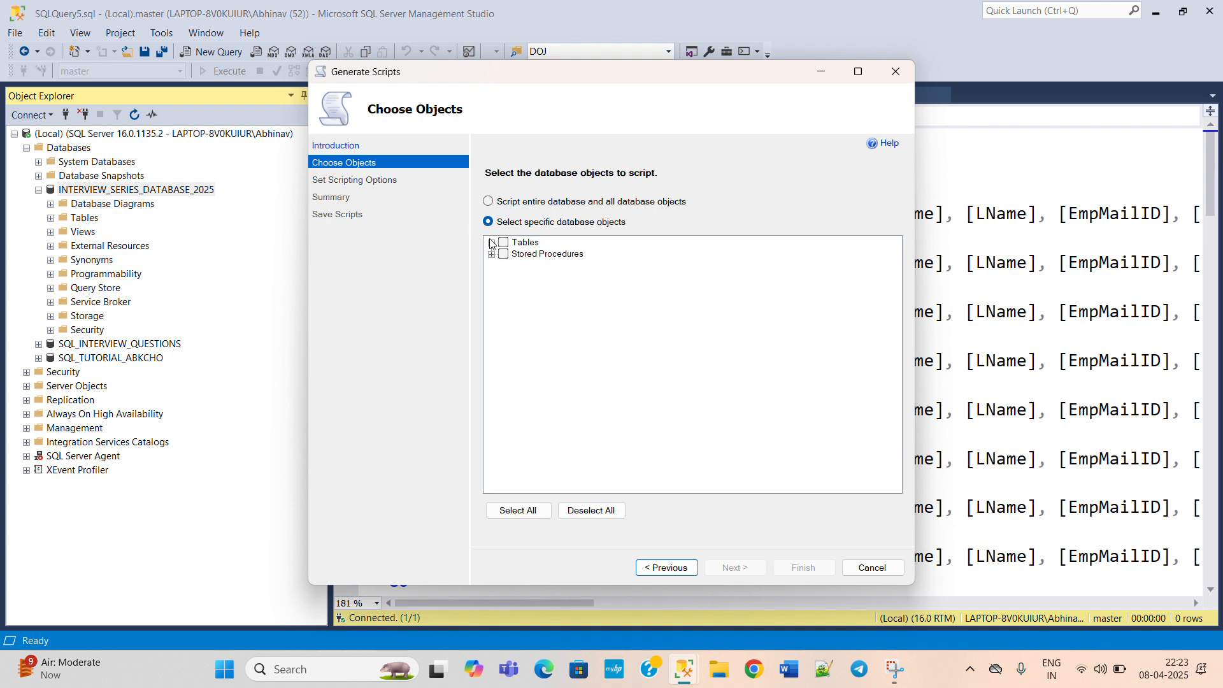
{"action": "left_click", "coordinate": [491, 243]}
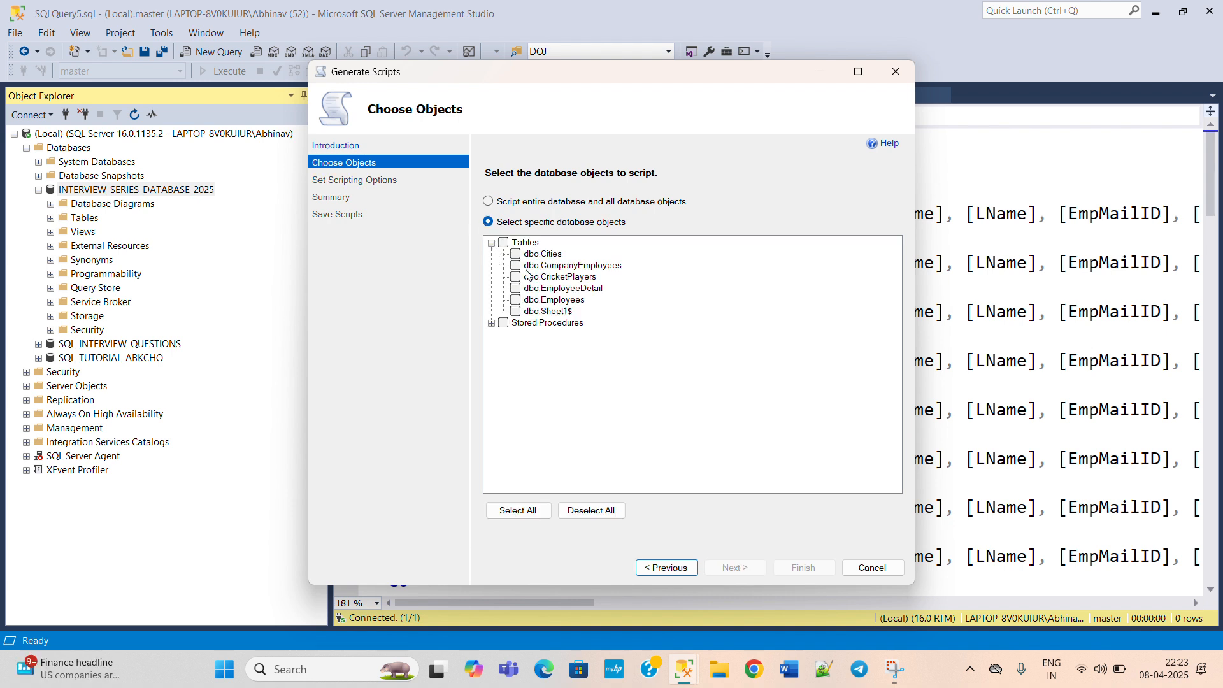
{"action": "left_click", "coordinate": [517, 266]}
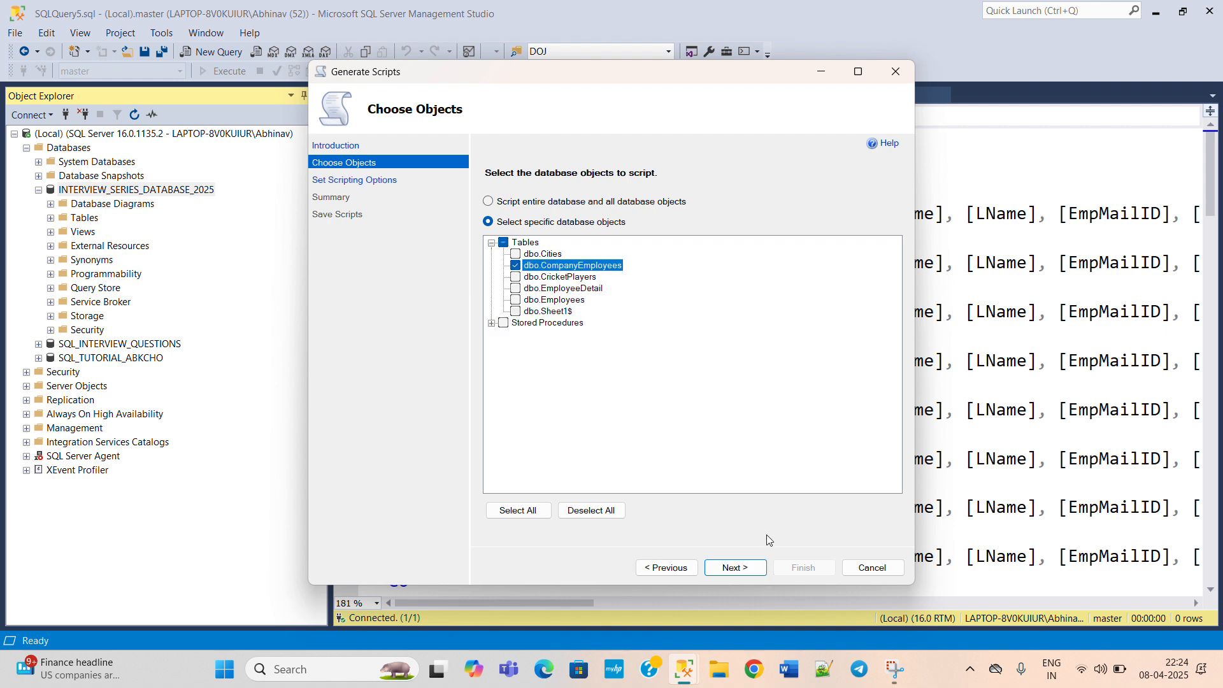
{"action": "left_click", "coordinate": [746, 568]}
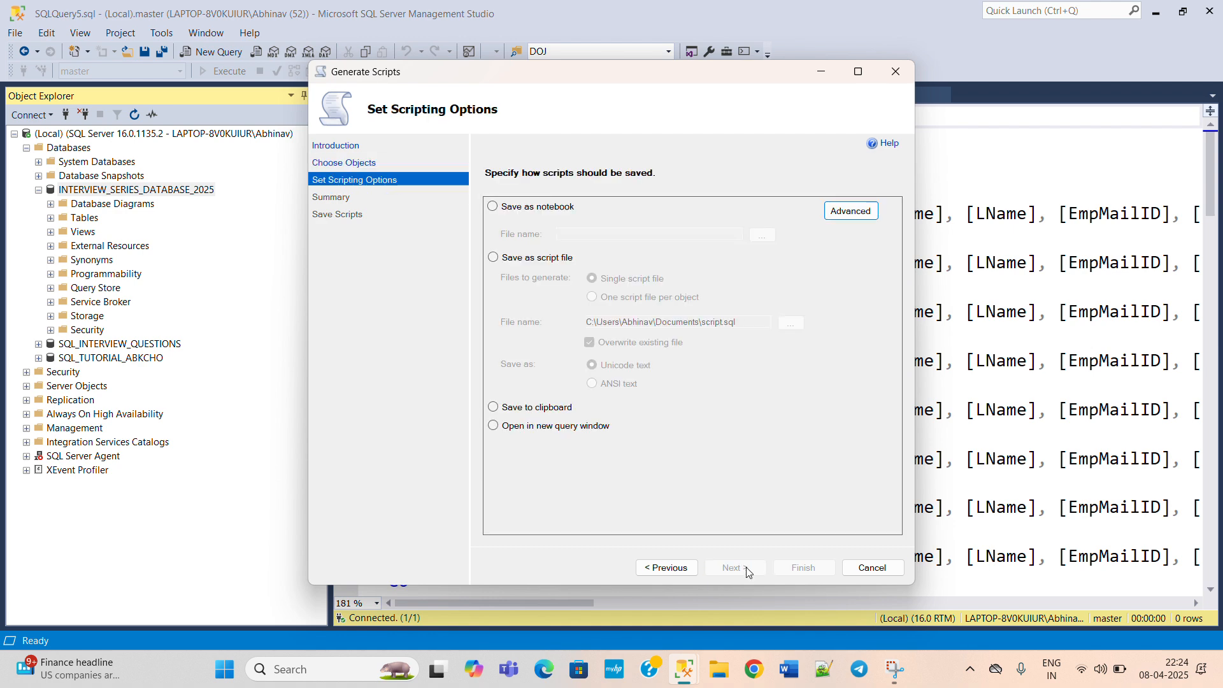
Step: Set the advanced scripting option for types of data to script to Schema only
{"action": "left_click", "coordinate": [851, 211]}
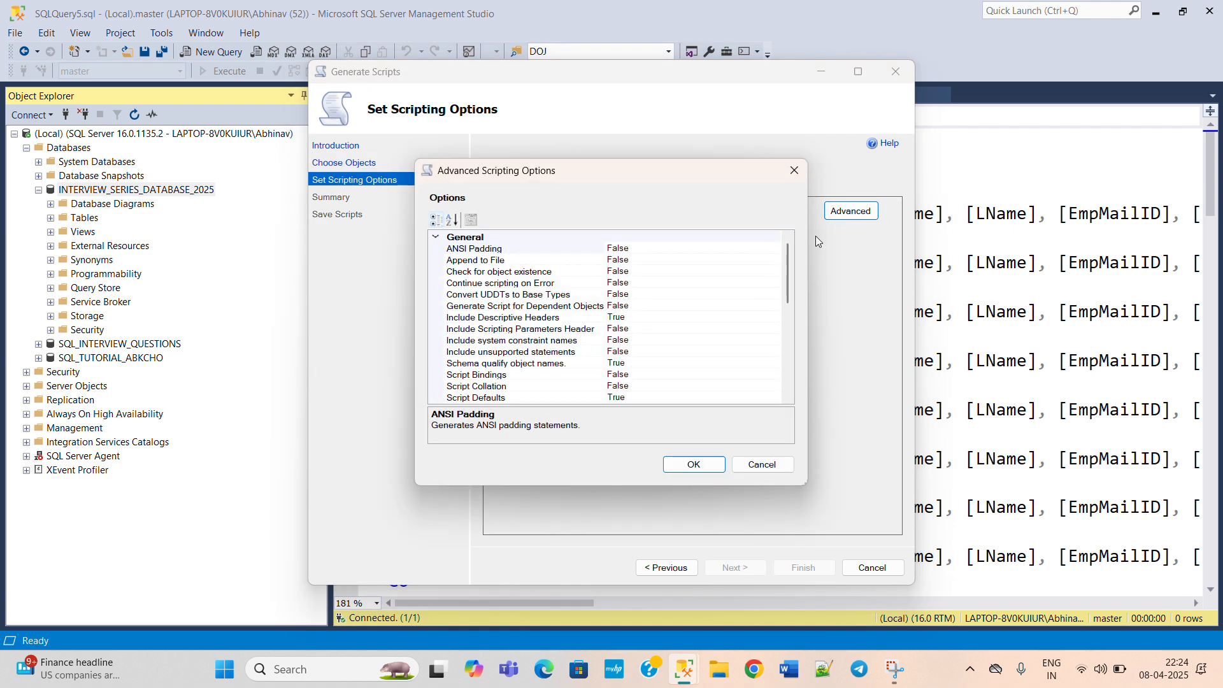
{"action": "scroll", "coordinate": [689, 320], "scroll_direction": "down", "scroll_amount": 3}
{"action": "scroll", "coordinate": [669, 324], "scroll_direction": "down", "scroll_amount": 2}
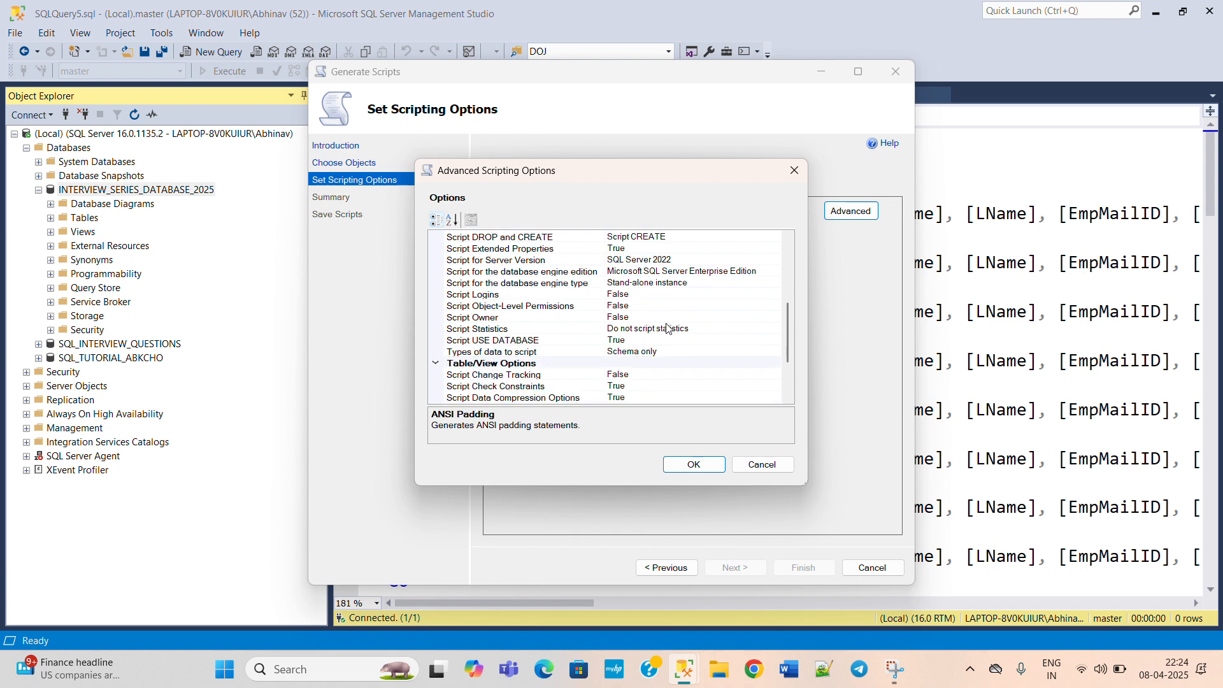
{"action": "left_click", "coordinate": [540, 353]}
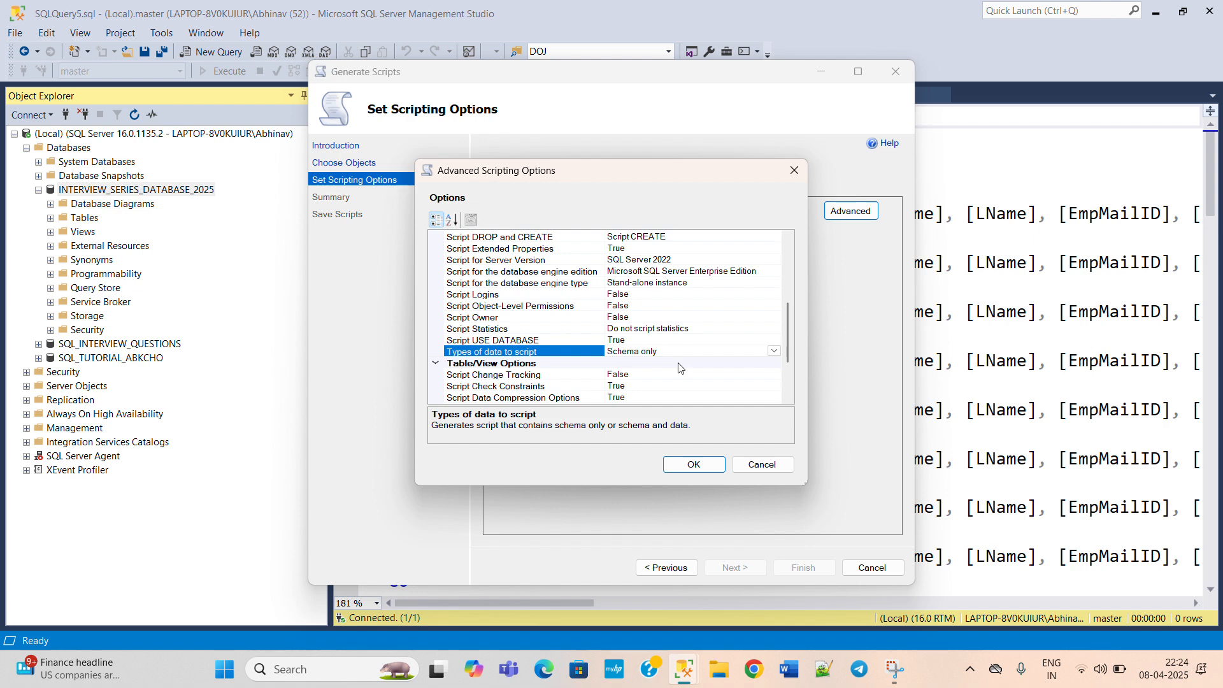
{"action": "left_click", "coordinate": [774, 351]}
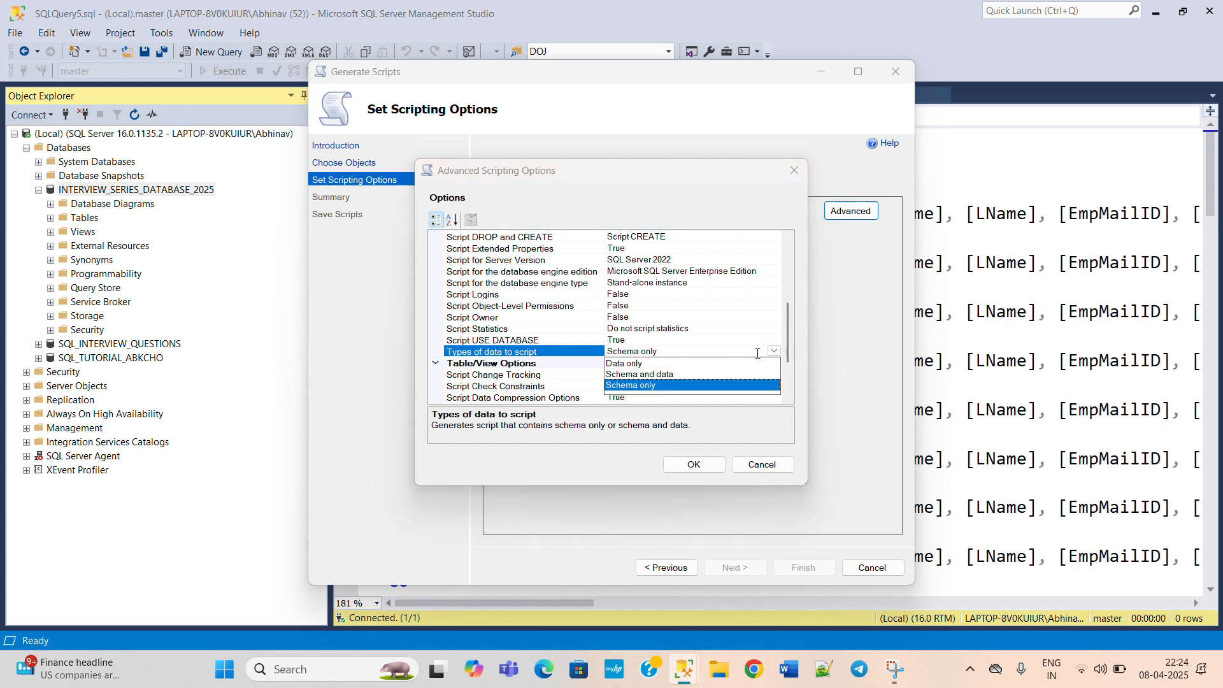
{"action": "left_click", "coordinate": [656, 386]}
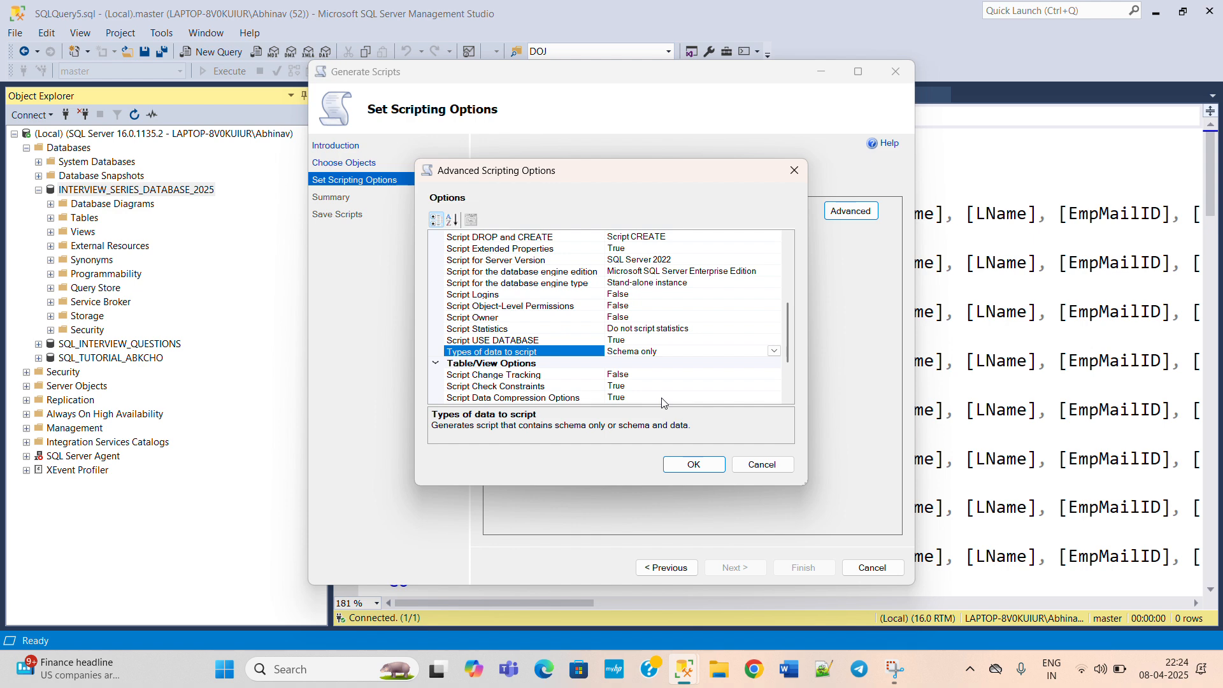
{"action": "left_click", "coordinate": [691, 466]}
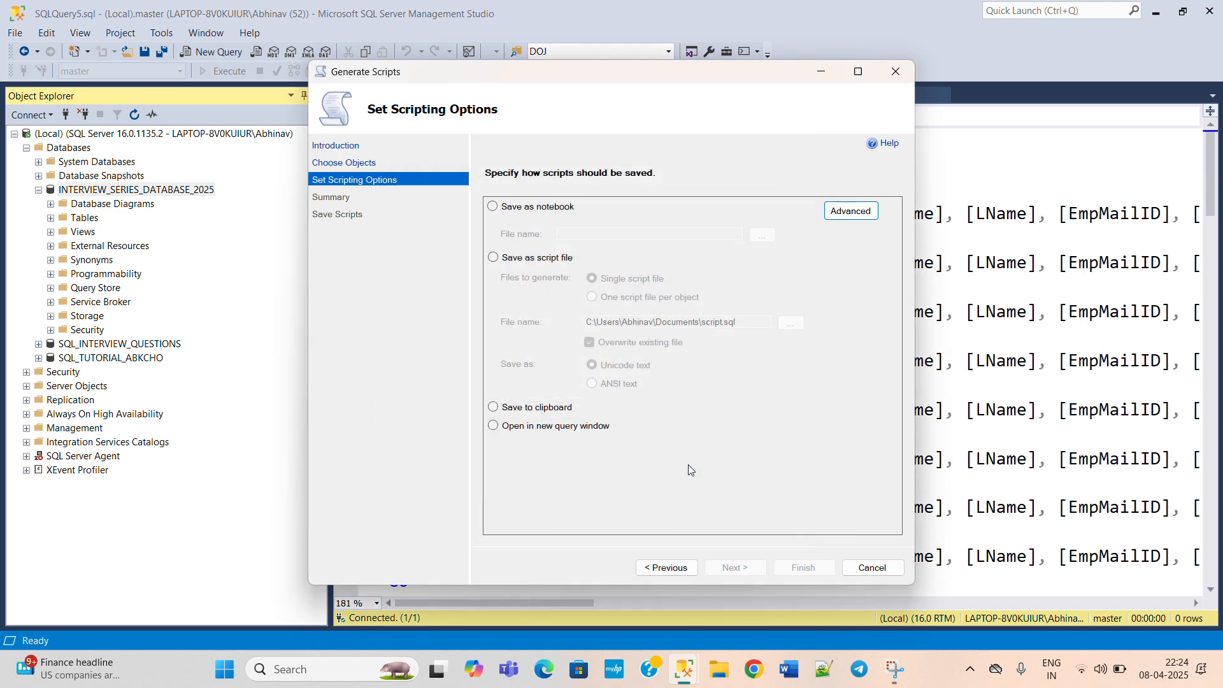
Step: Complete the wizard with the script output directed to a new query window, and select the entire generated CompanyEmployees script
{"action": "left_click", "coordinate": [495, 429]}
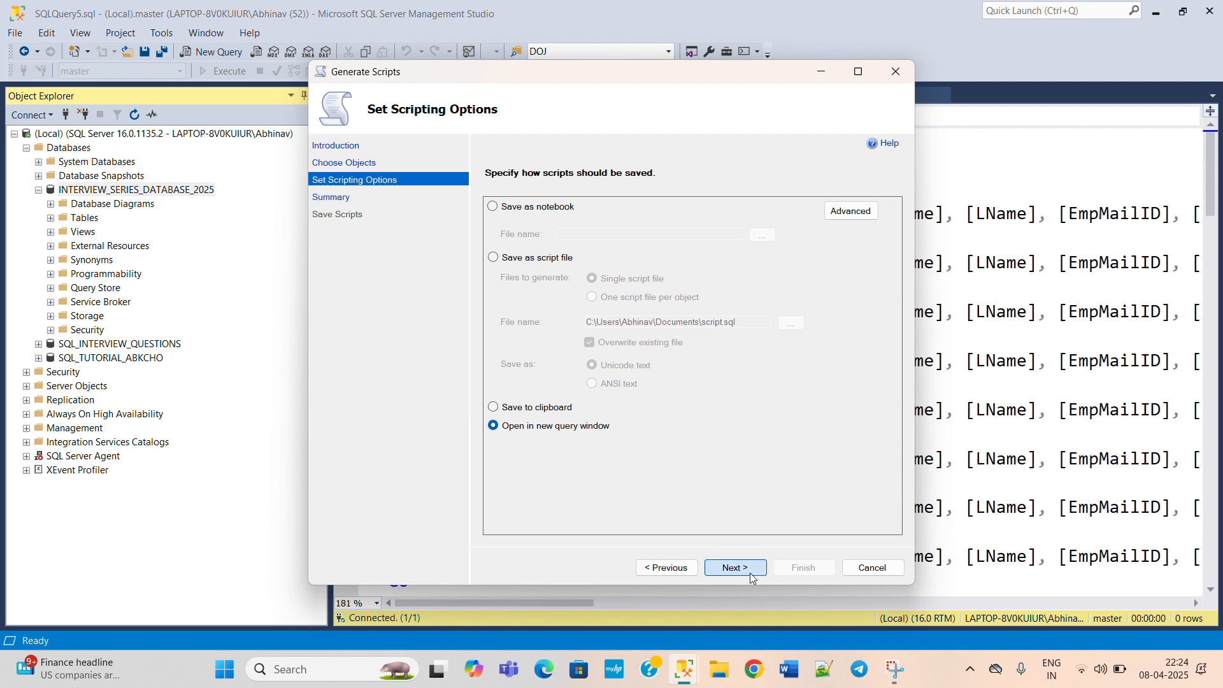
{"action": "left_click", "coordinate": [739, 568]}
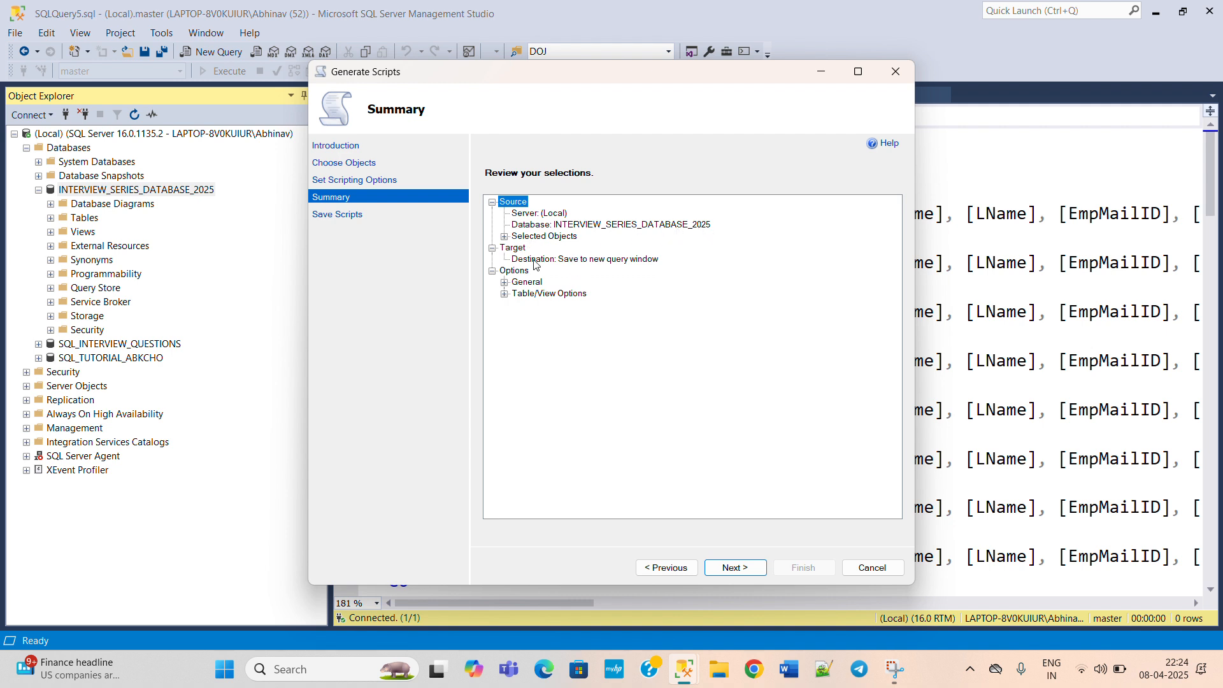
{"action": "left_click", "coordinate": [505, 236]}
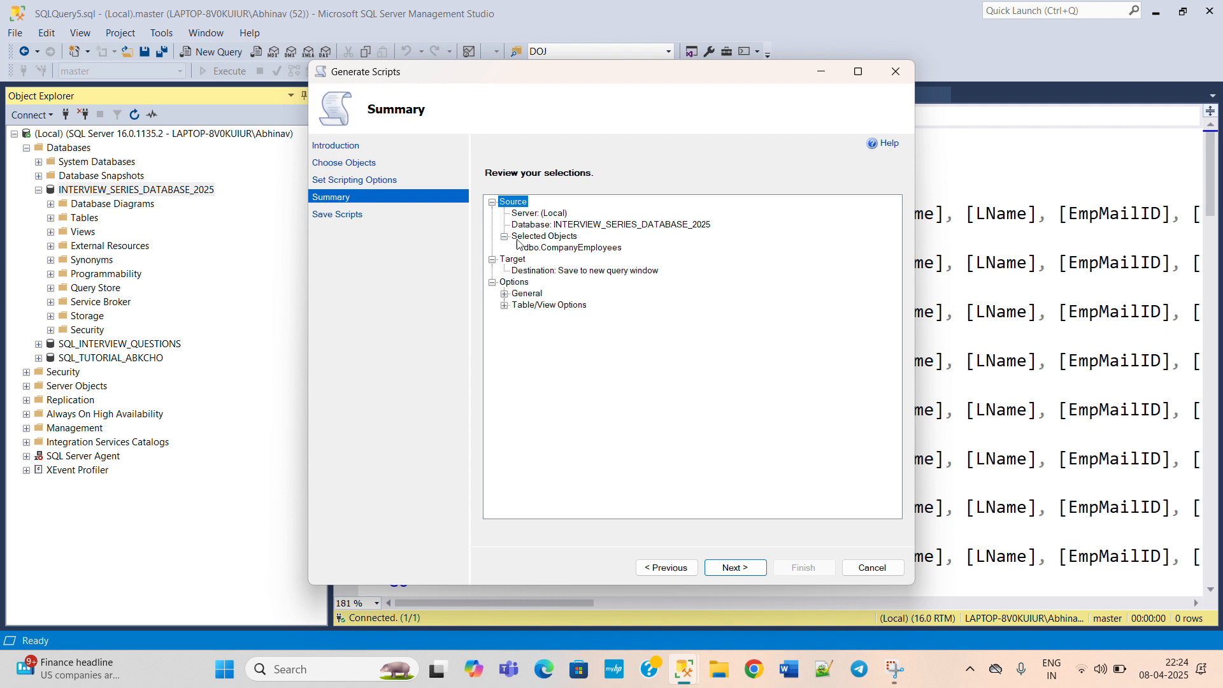
{"action": "left_click", "coordinate": [560, 248]}
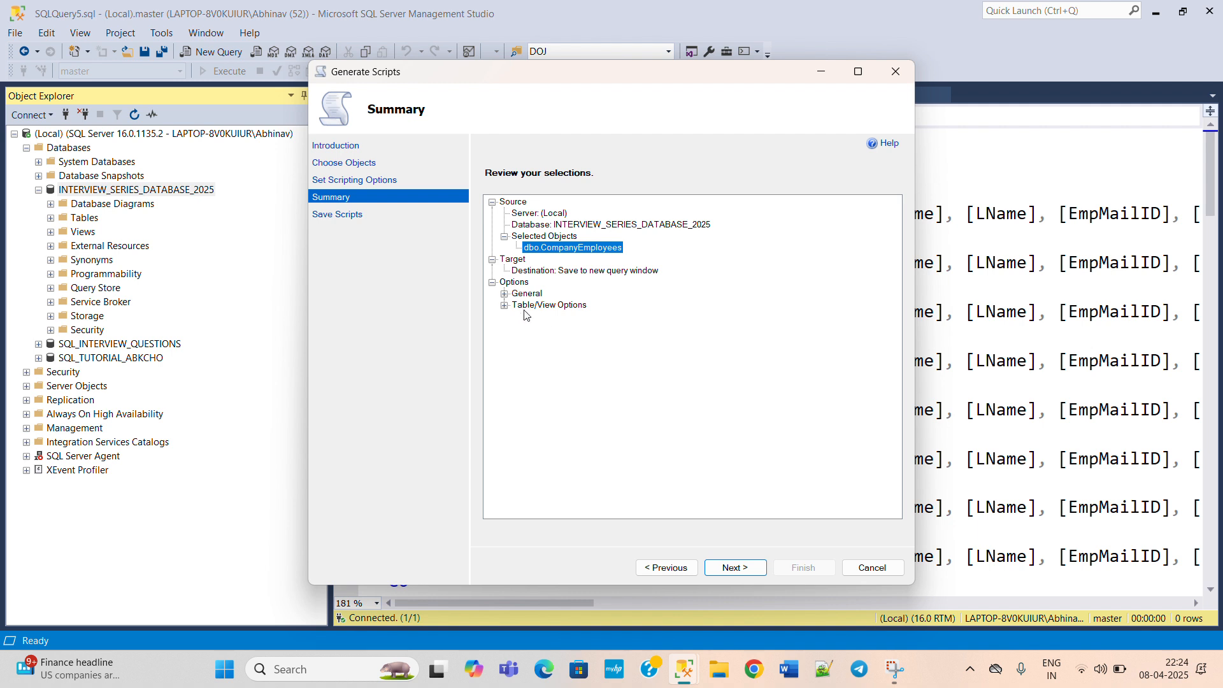
{"action": "left_click", "coordinate": [732, 567]}
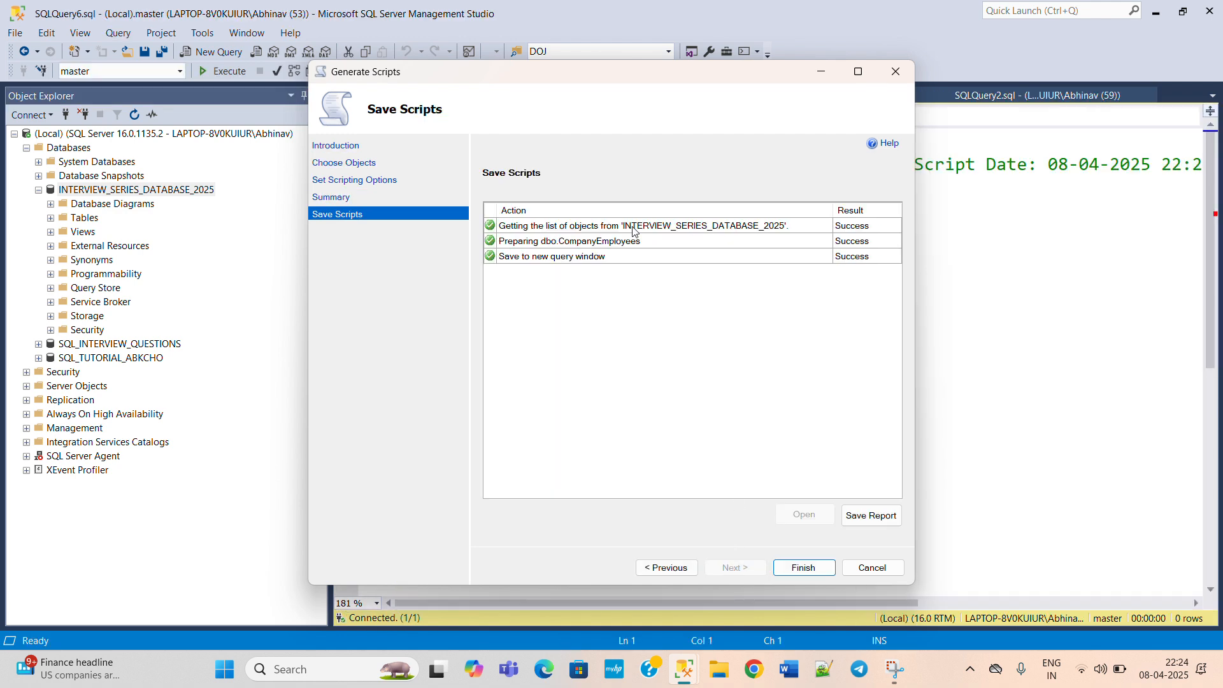
{"action": "left_click", "coordinate": [804, 568]}
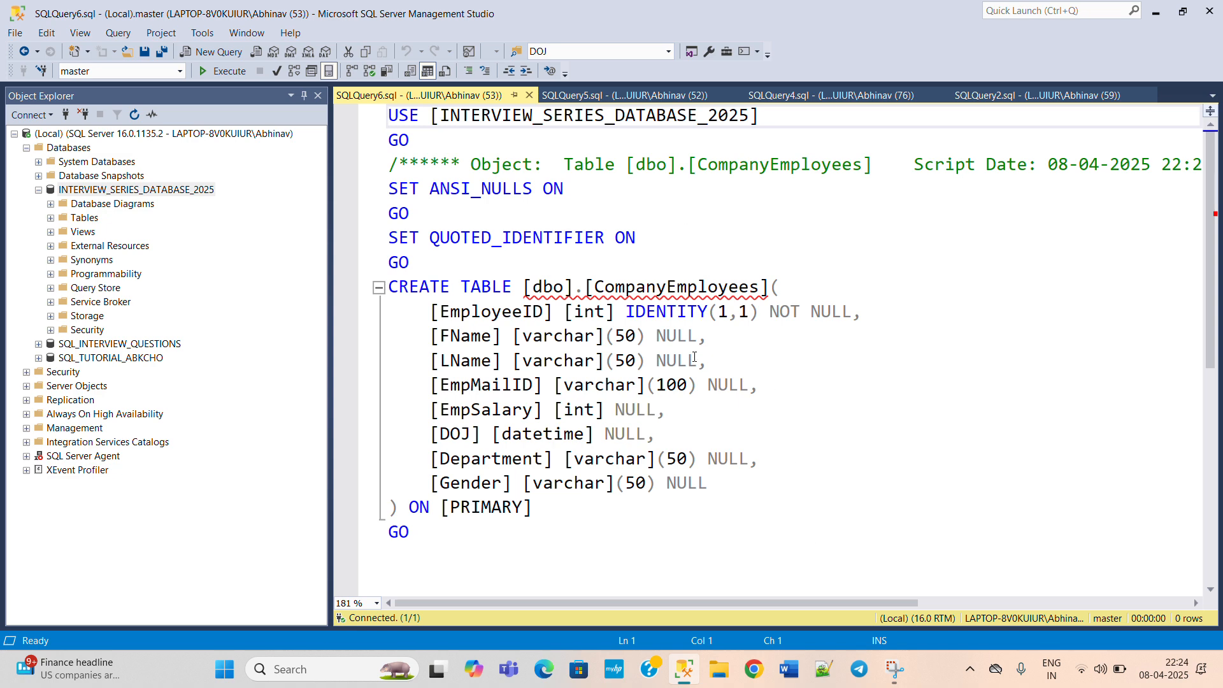
{"action": "left_click_drag", "start_coordinate": [674, 534], "coordinate": [388, 115]}
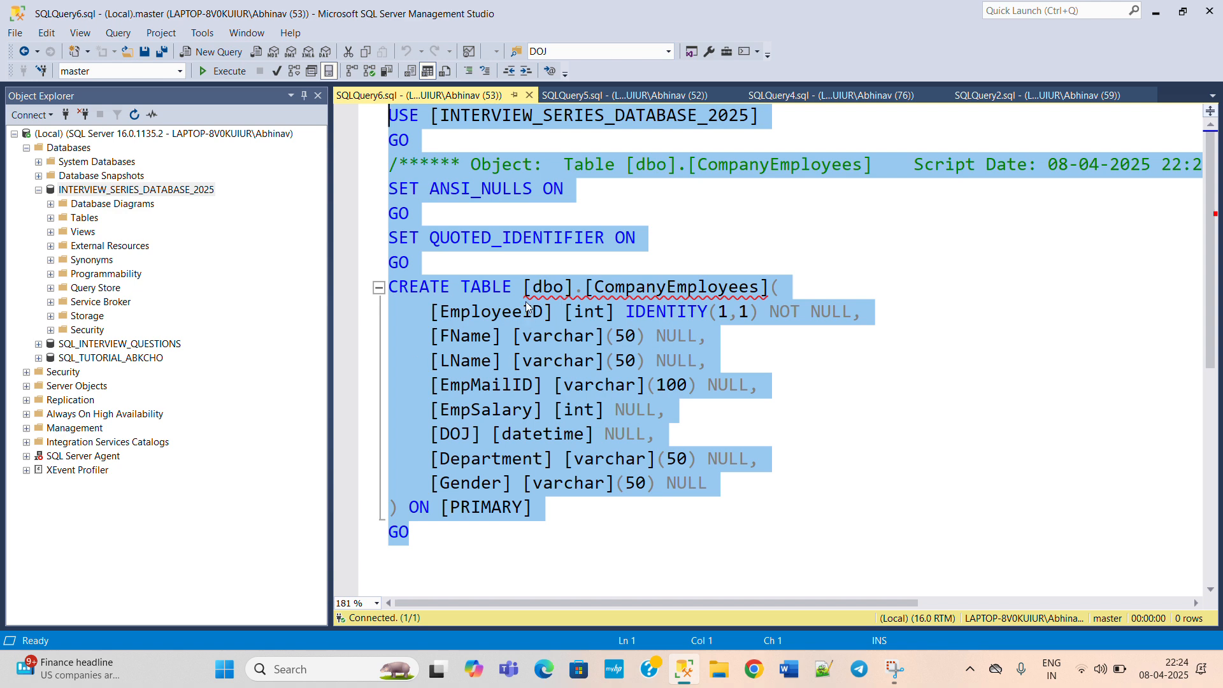
Step: Launch the Generate Scripts wizard again for INTERVIEW_SERIES_DATABASE_2025 and proceed past its introduction
{"action": "right_click", "coordinate": [179, 192]}
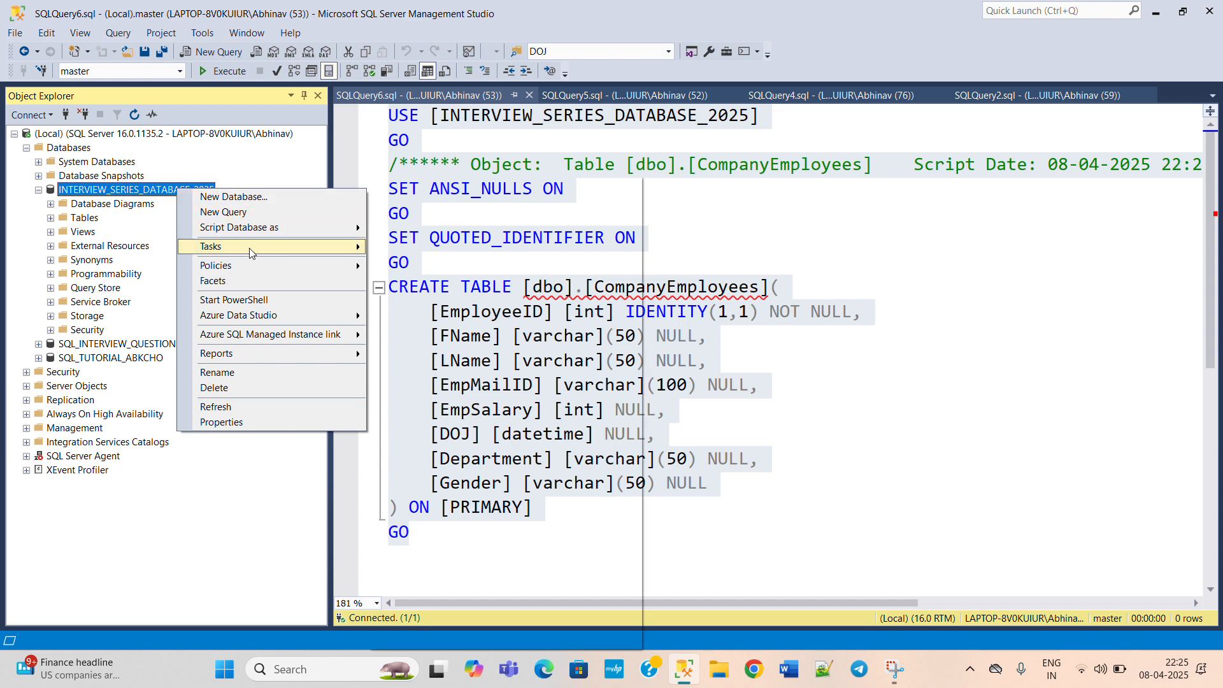
{"action": "mouse_move", "coordinate": [263, 254]}
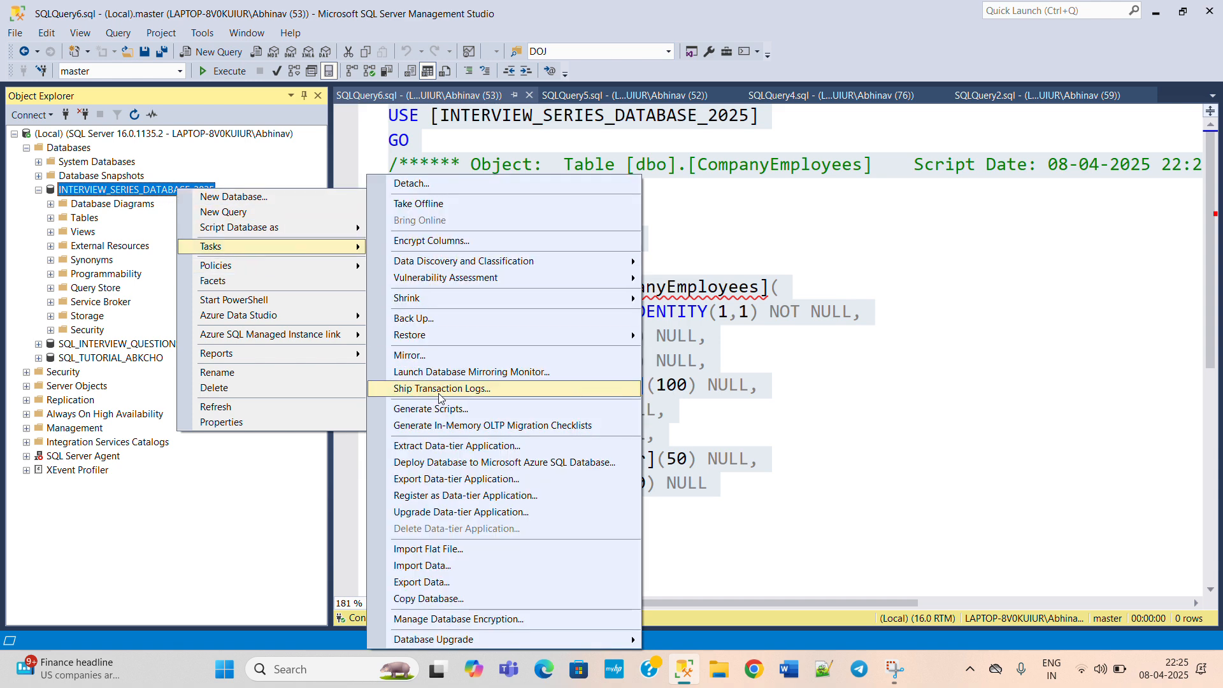
{"action": "left_click", "coordinate": [450, 411]}
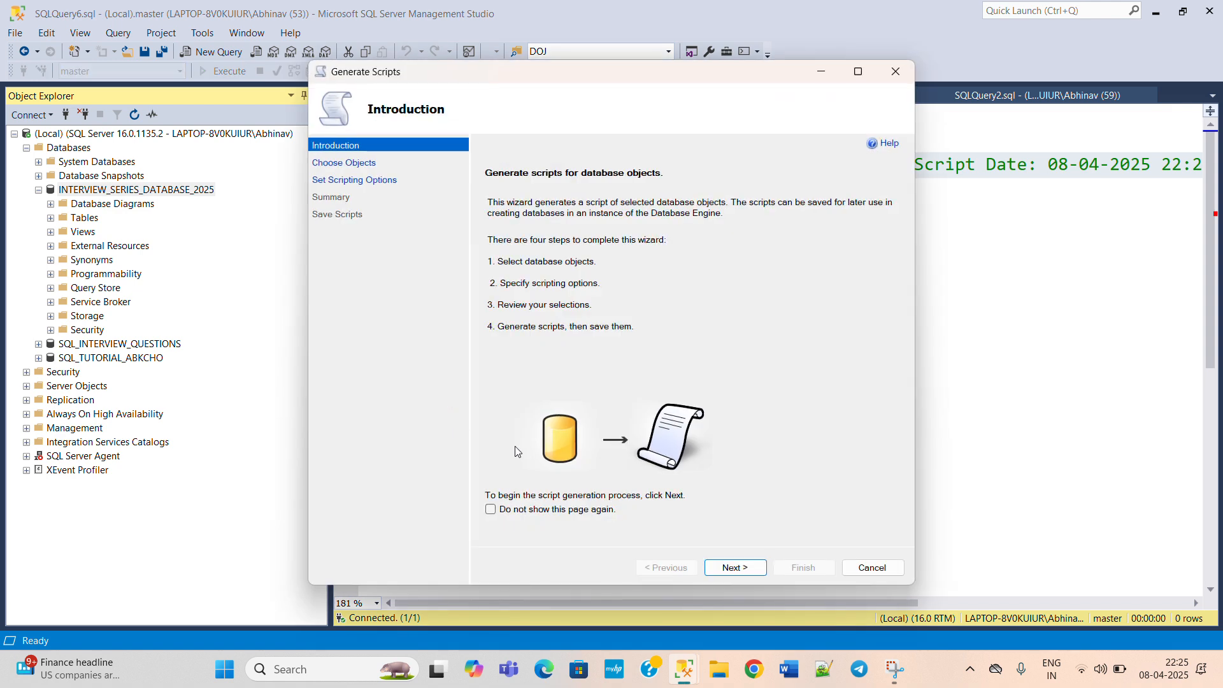
{"action": "left_click", "coordinate": [734, 568]}
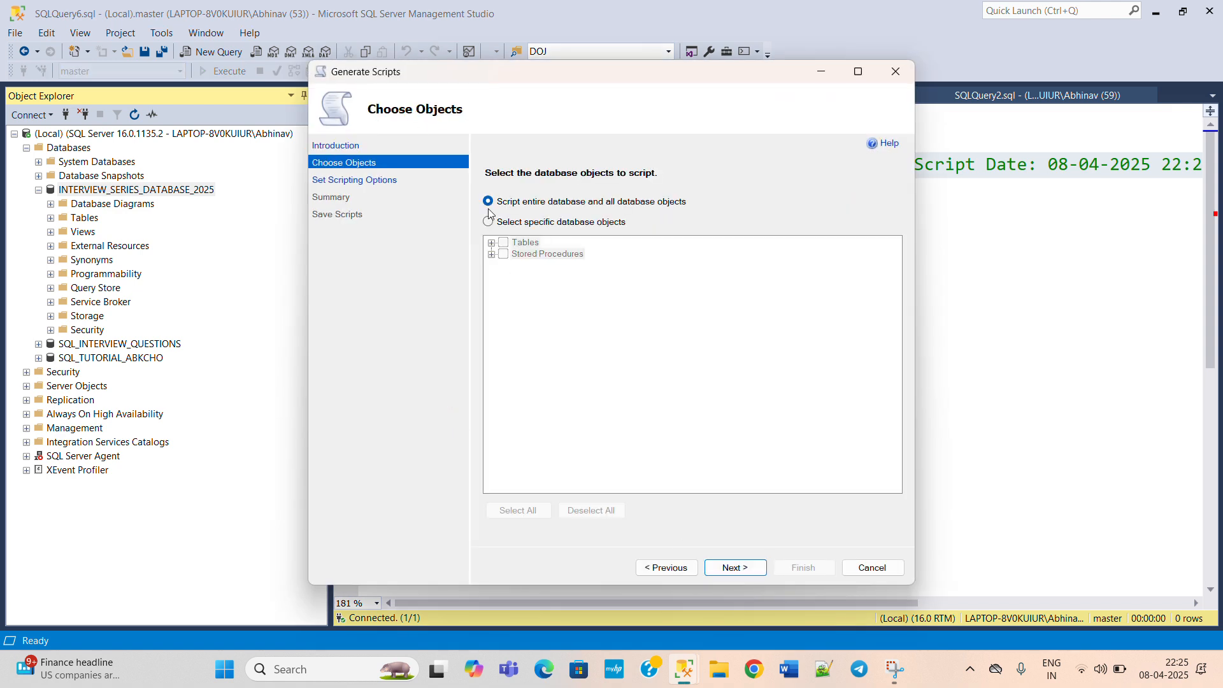
Step: Choose to script specific database objects, include only the dbo.CompanyEmployees table, and proceed to the scripting options
{"action": "left_click", "coordinate": [488, 221]}
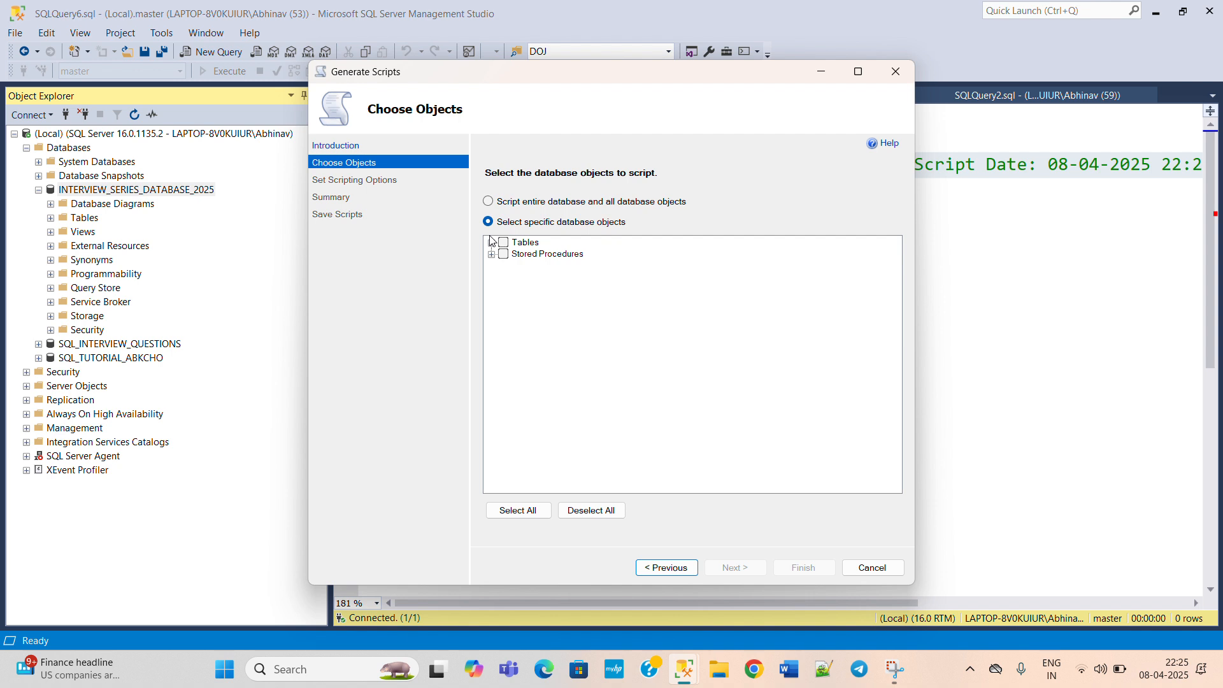
{"action": "left_click", "coordinate": [491, 242]}
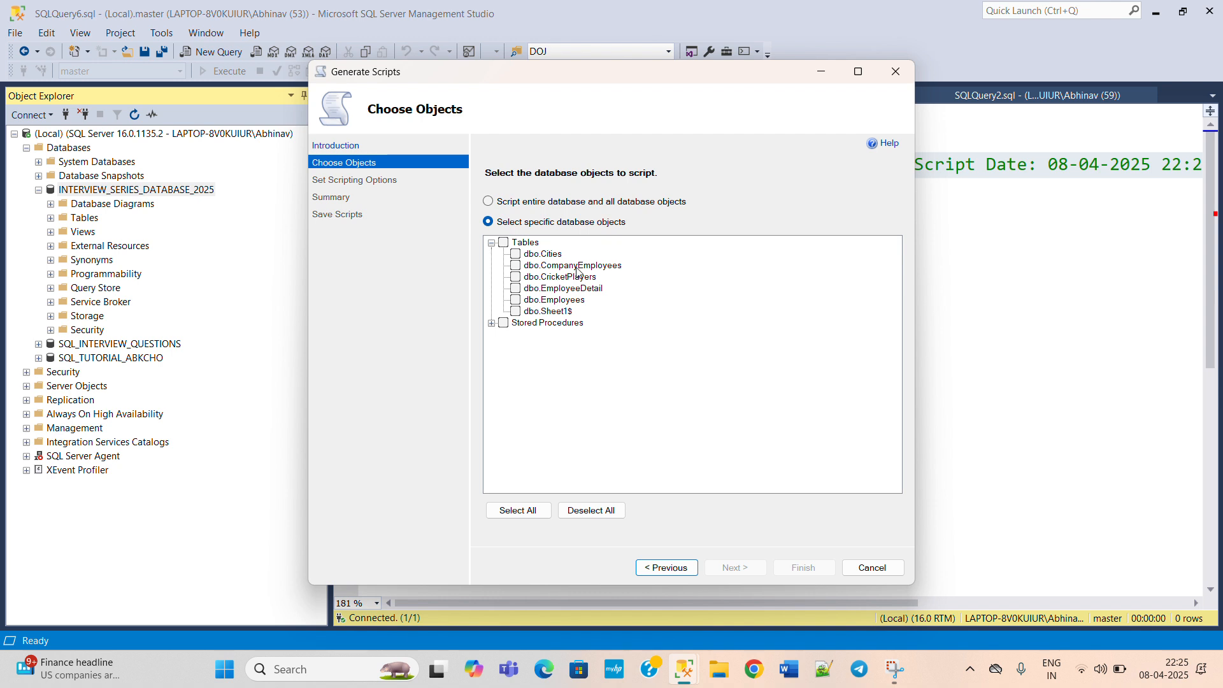
{"action": "left_click", "coordinate": [515, 266]}
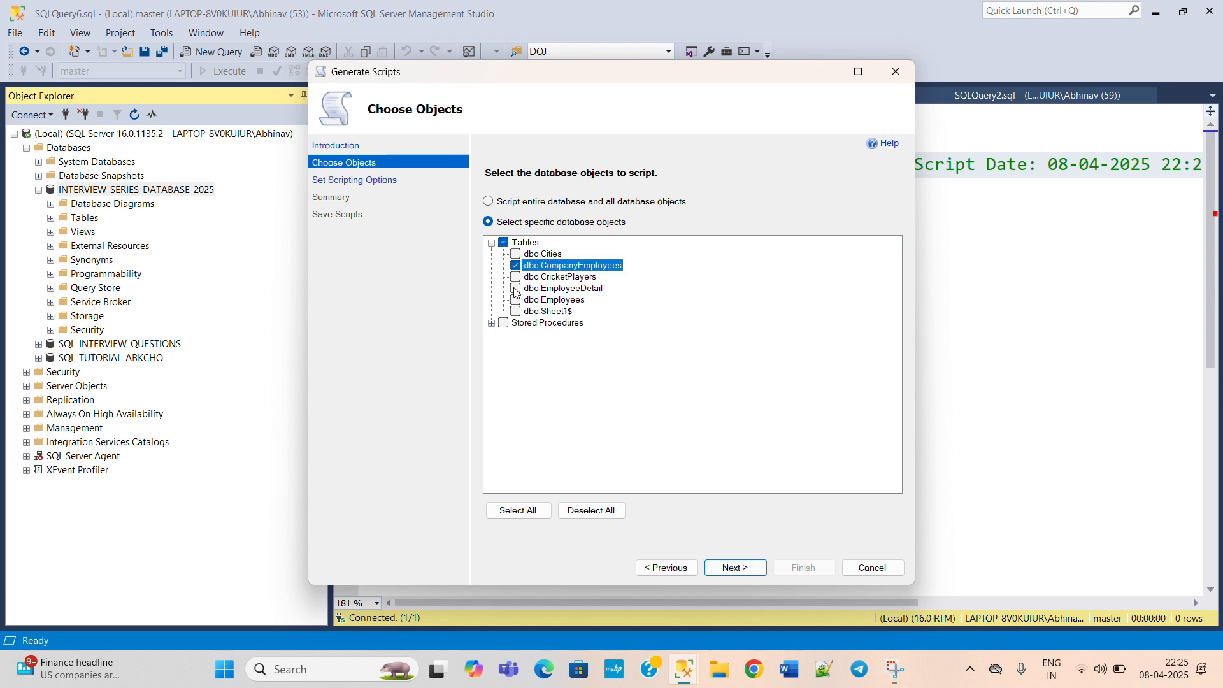
{"action": "left_click", "coordinate": [733, 567]}
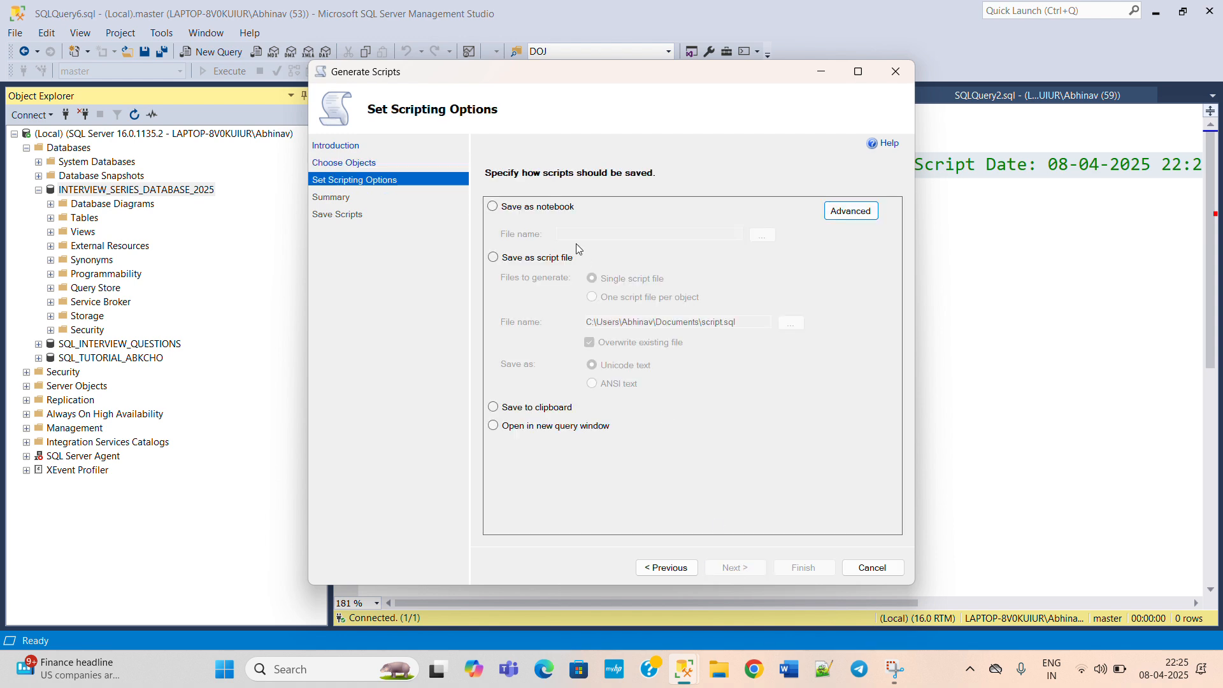
Step: Set the advanced scripting option for types of data to script to Schema and data
{"action": "left_click", "coordinate": [853, 215]}
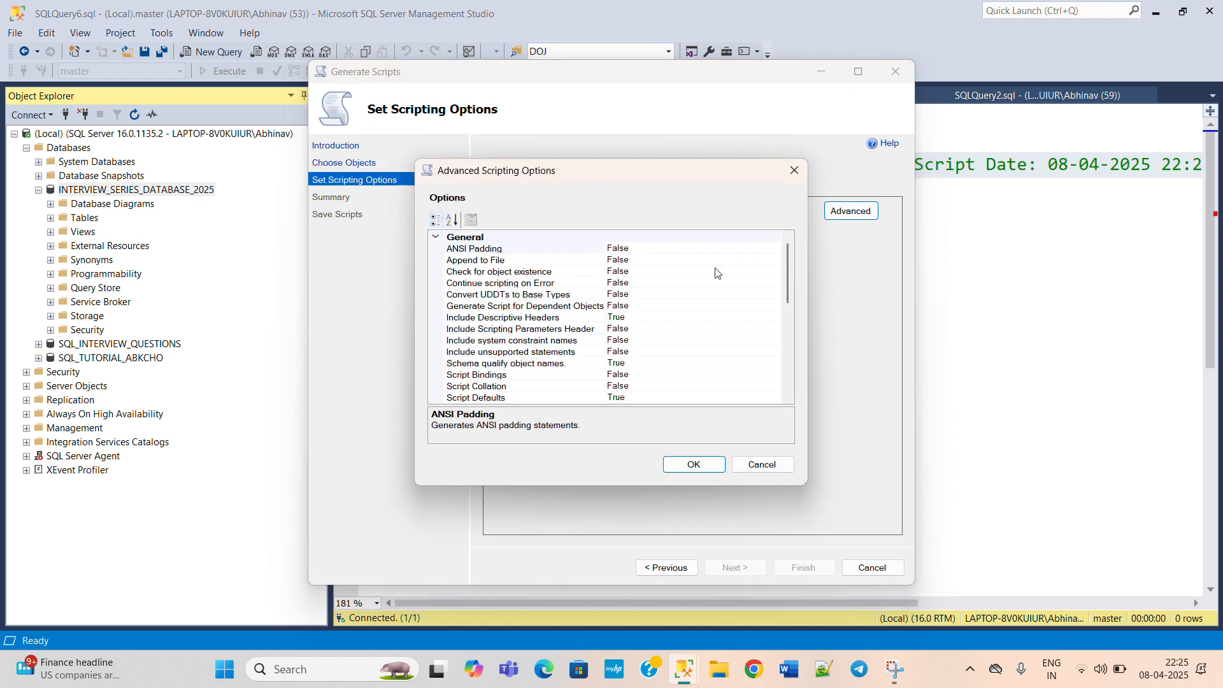
{"action": "scroll", "coordinate": [717, 271], "scroll_direction": "down", "scroll_amount": 5}
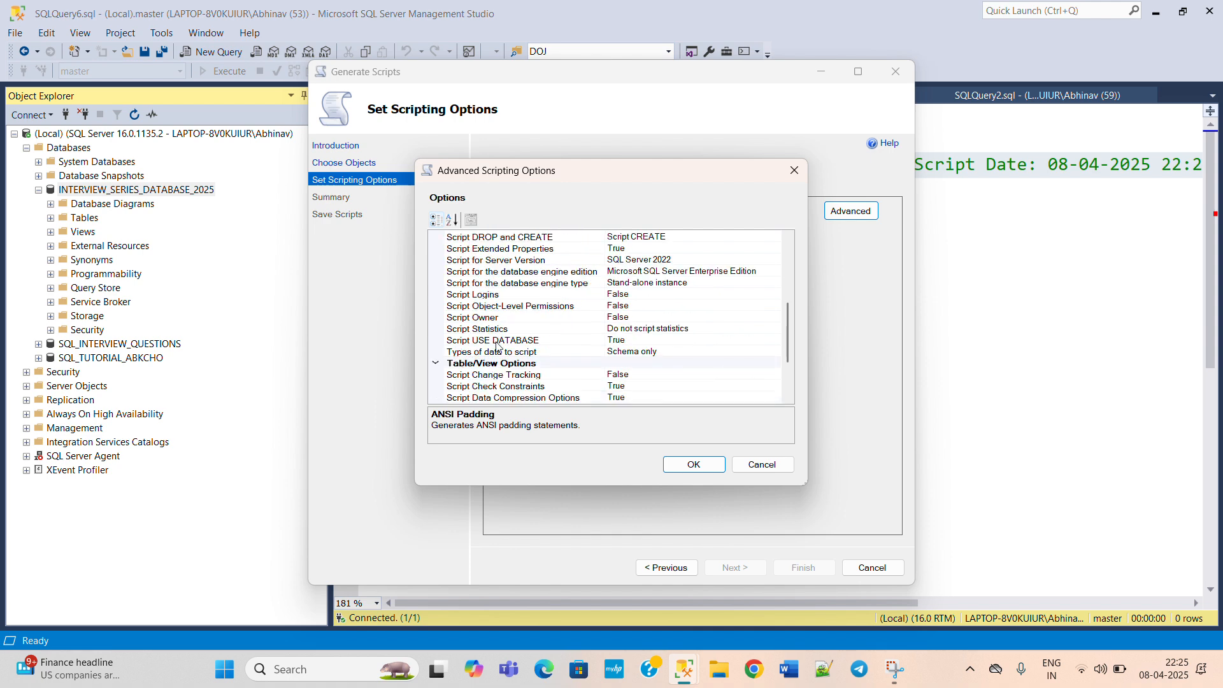
{"action": "left_click", "coordinate": [510, 352]}
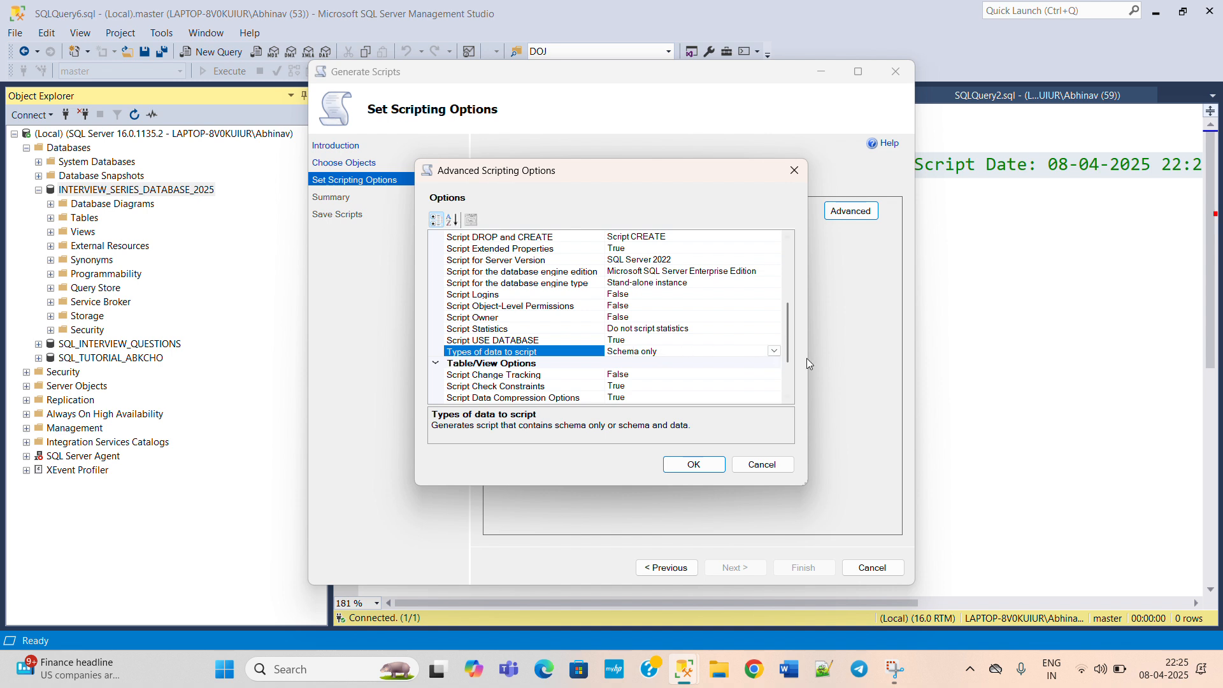
{"action": "left_click", "coordinate": [773, 351]}
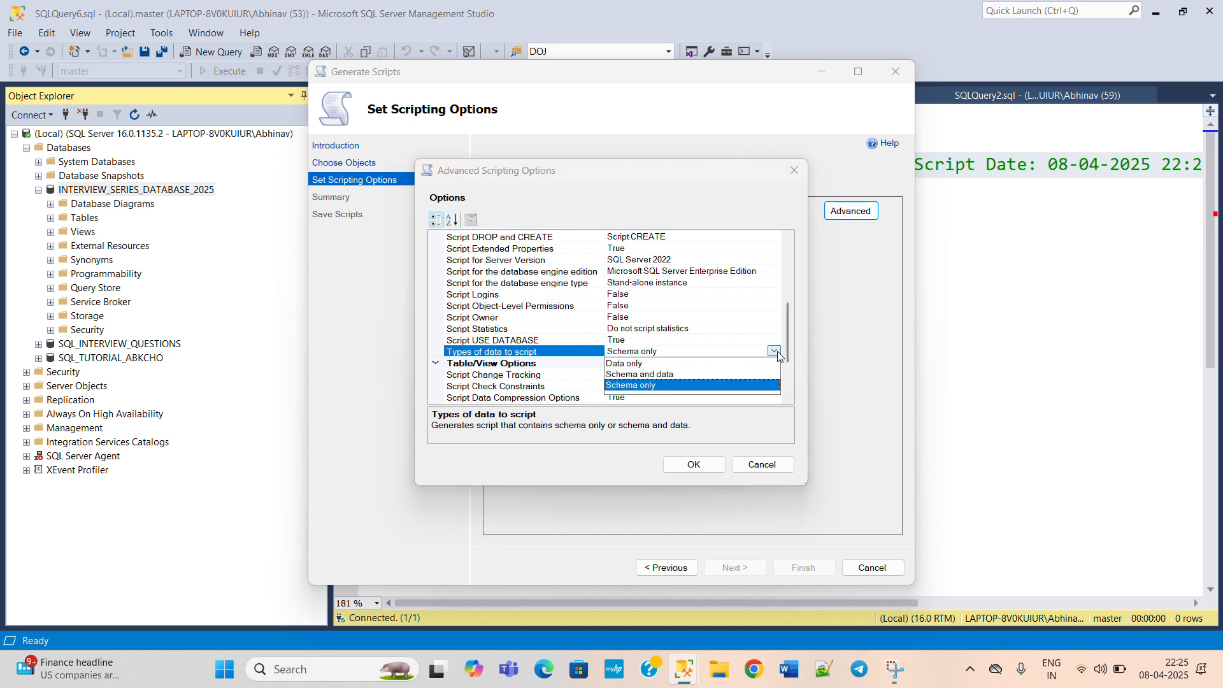
{"action": "left_click", "coordinate": [664, 375]}
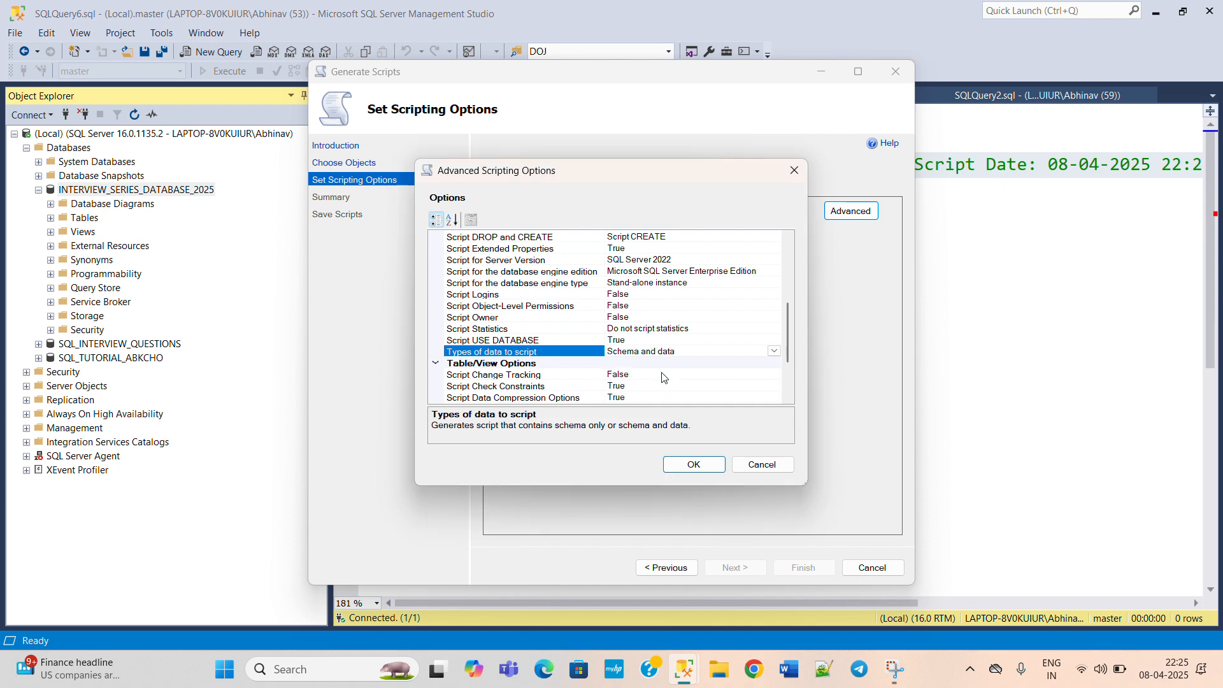
{"action": "left_click", "coordinate": [686, 470]}
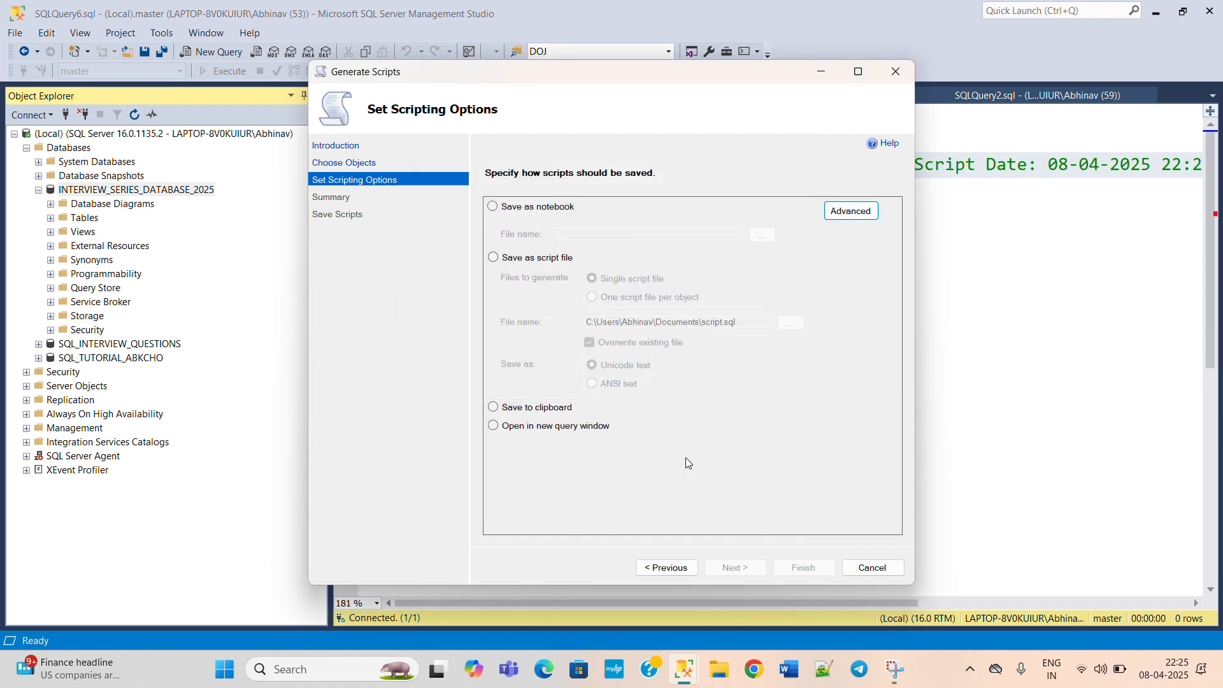
Step: Direct the script output to a new query window, expand the selected objects in the summary, and complete the wizard
{"action": "left_click", "coordinate": [496, 426]}
{"action": "left_click", "coordinate": [739, 567]}
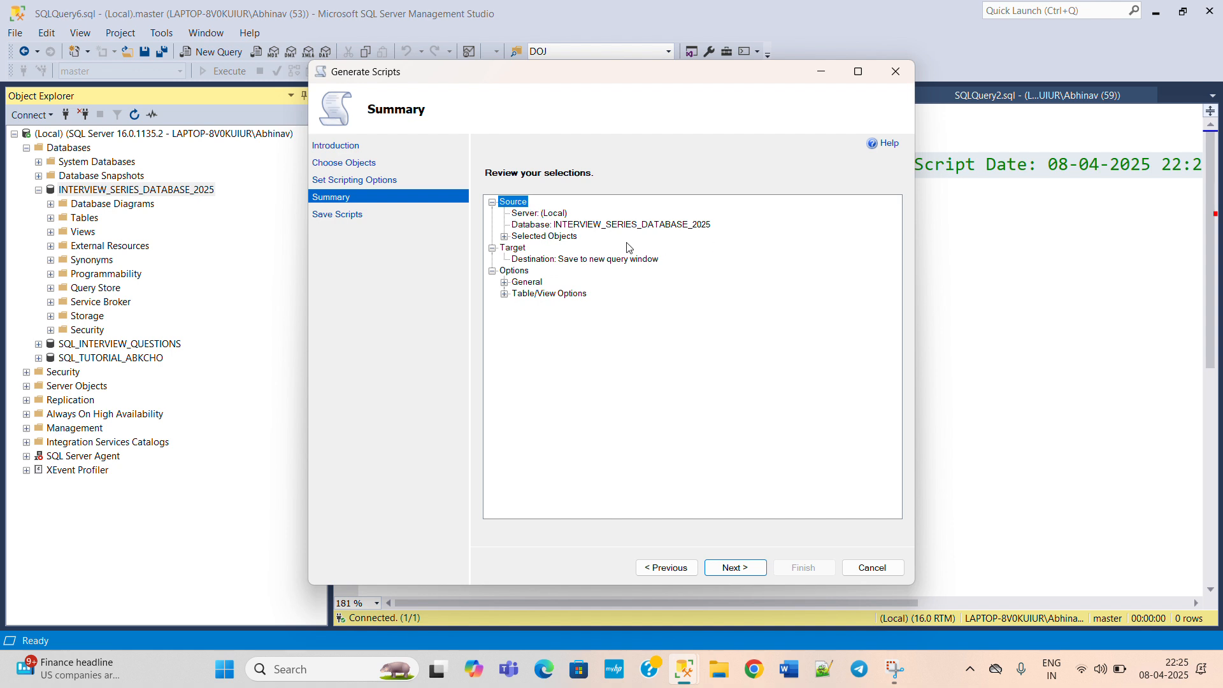
{"action": "left_click", "coordinate": [503, 236]}
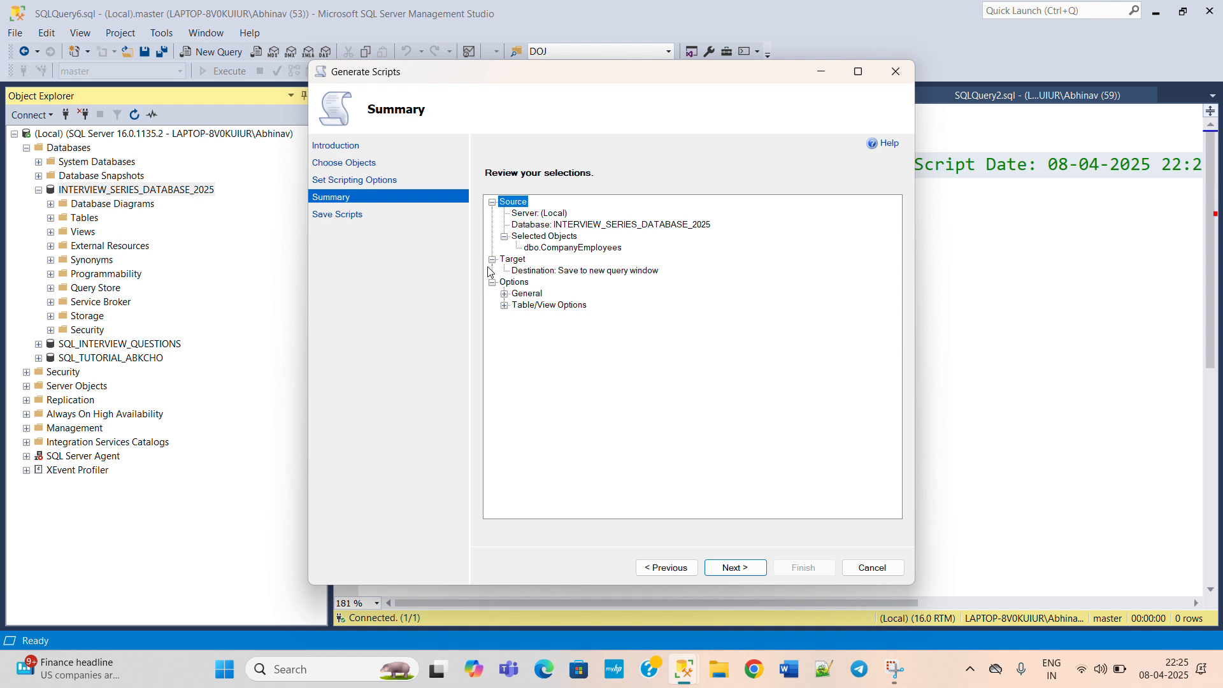
{"action": "left_click", "coordinate": [735, 567]}
{"action": "left_click", "coordinate": [812, 568]}
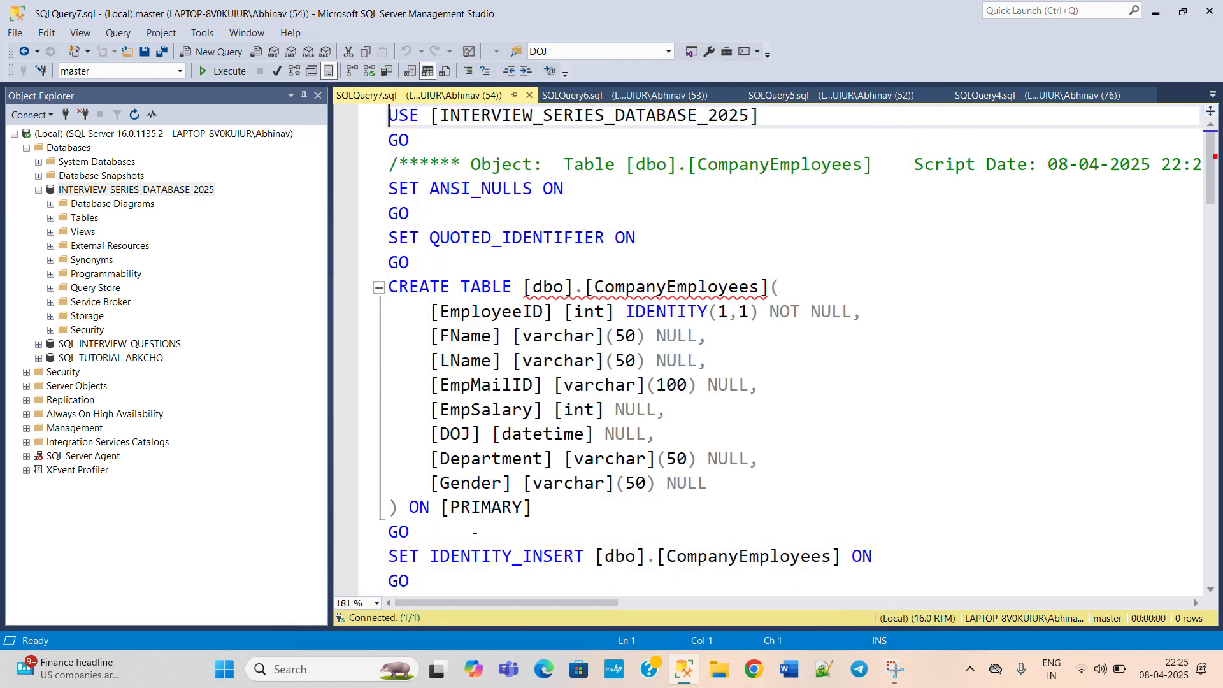
Step: Highlight the table-creation part of the generated script and examine the CompanyEmployees INSERT statements and their columns
{"action": "left_click_drag", "start_coordinate": [444, 538], "coordinate": [321, 96]}
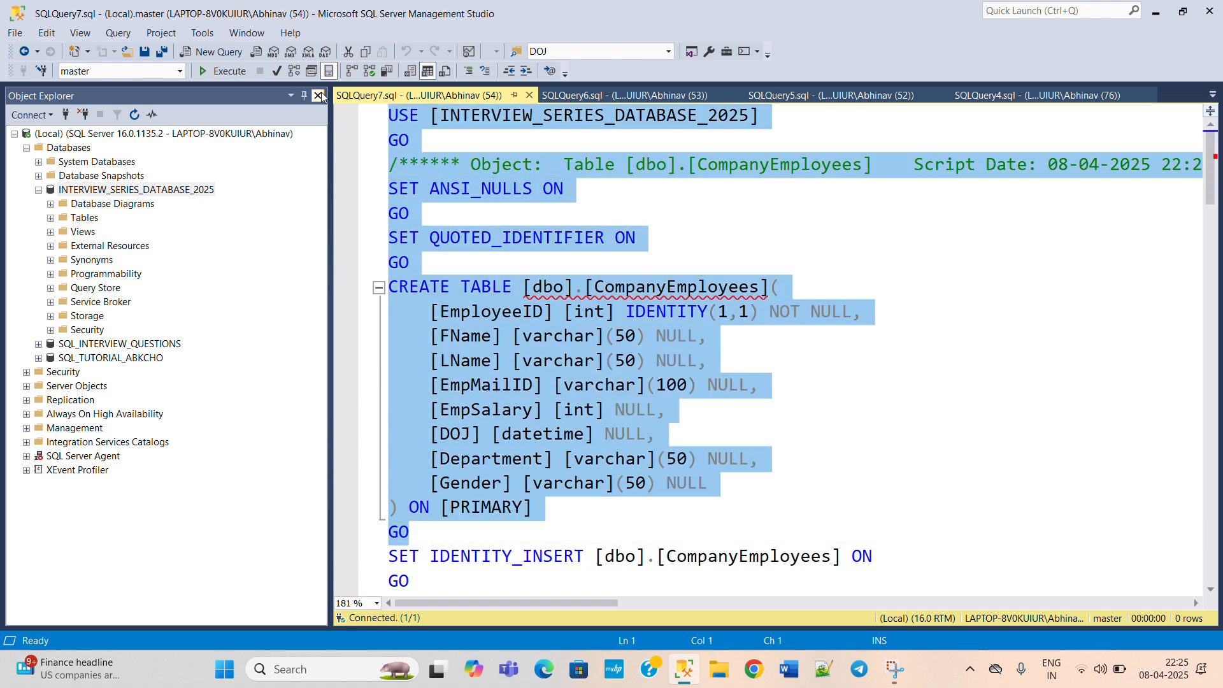
{"action": "scroll", "coordinate": [807, 327], "scroll_direction": "down", "scroll_amount": 10}
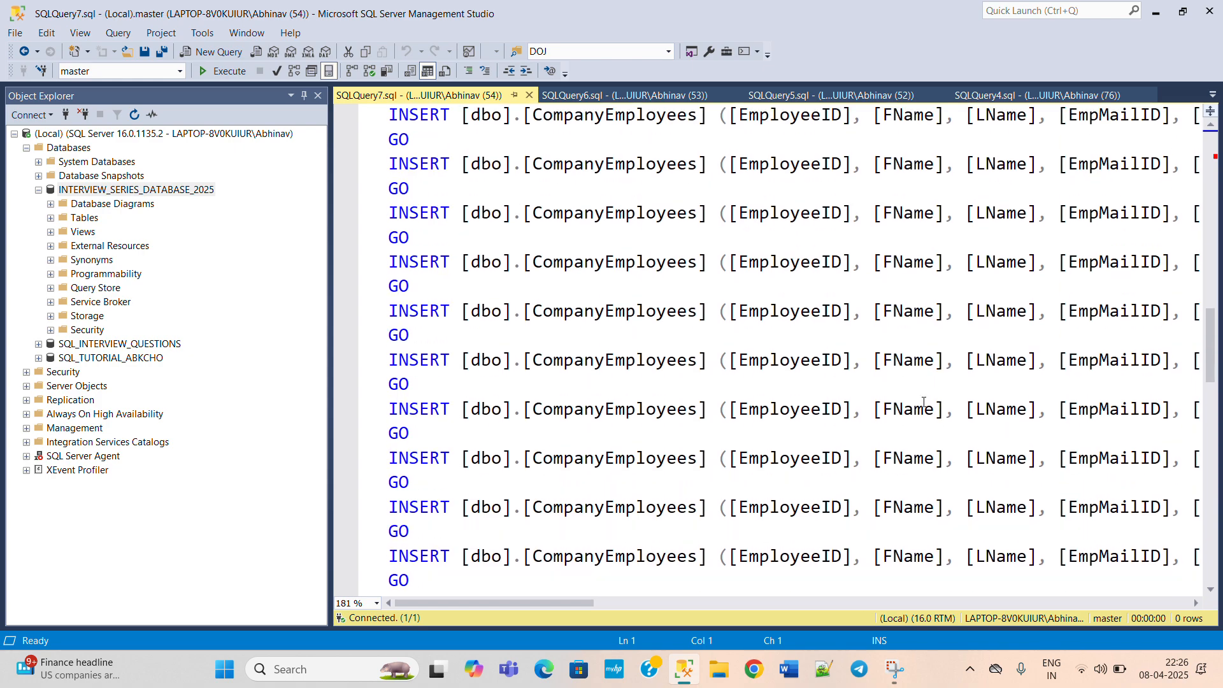
{"action": "left_click_drag", "start_coordinate": [470, 600], "coordinate": [512, 530]}
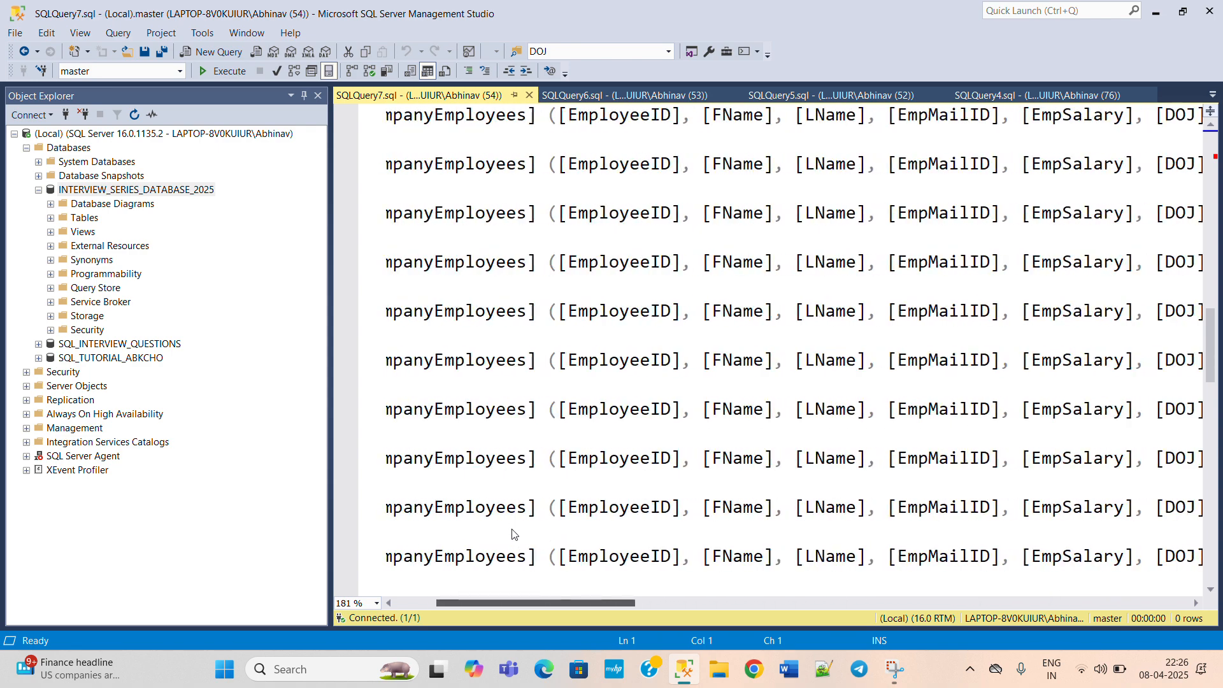
{"action": "left_click", "coordinate": [513, 532]}
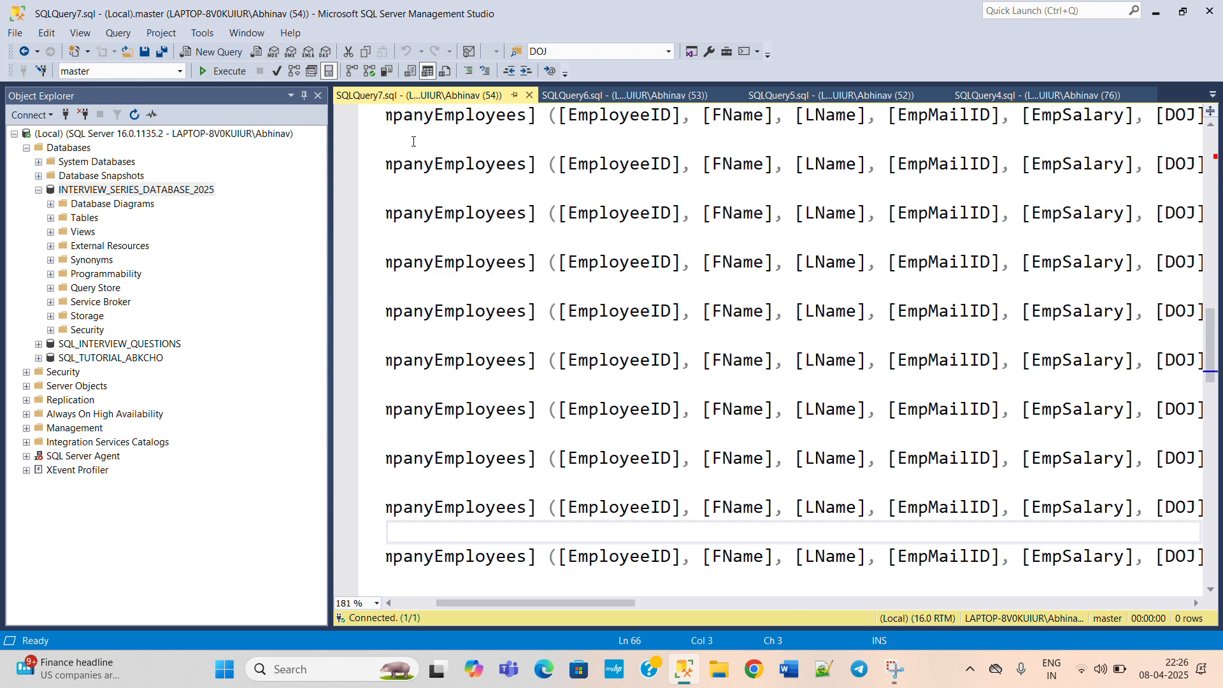
Step: Launch the Generate Scripts wizard once more for INTERVIEW_SERIES_DATABASE_2025 and proceed past its introduction
{"action": "left_click", "coordinate": [158, 193]}
{"action": "right_click", "coordinate": [159, 194]}
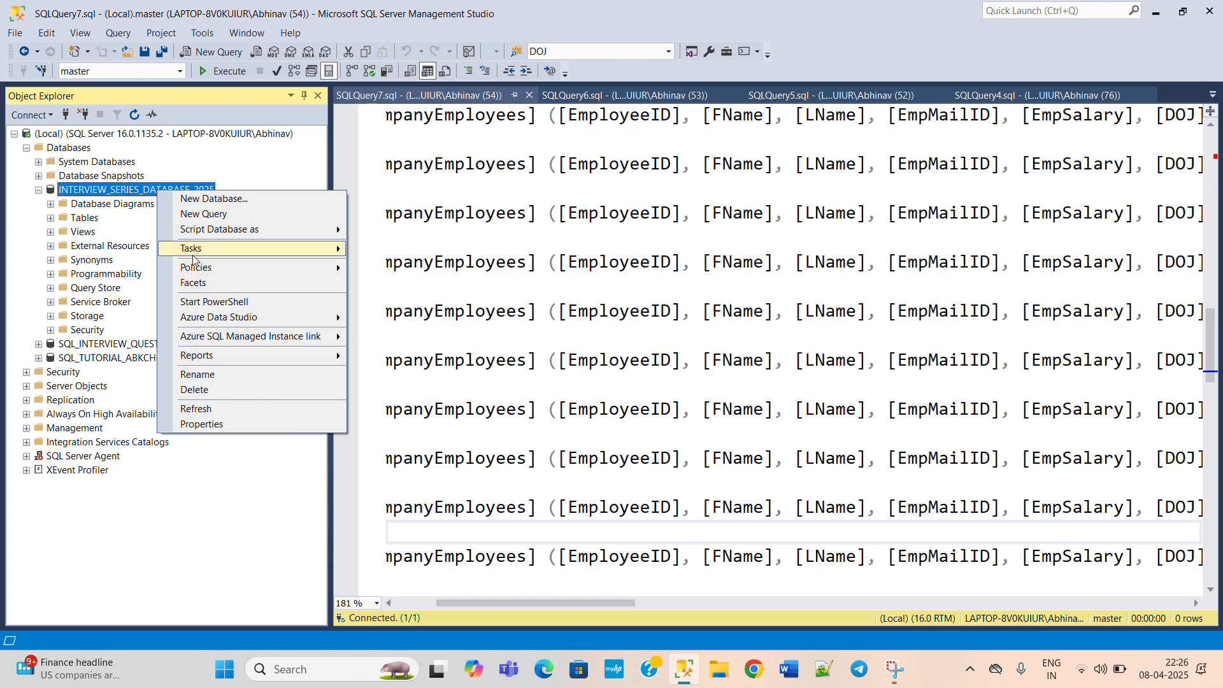
{"action": "mouse_move", "coordinate": [197, 248]}
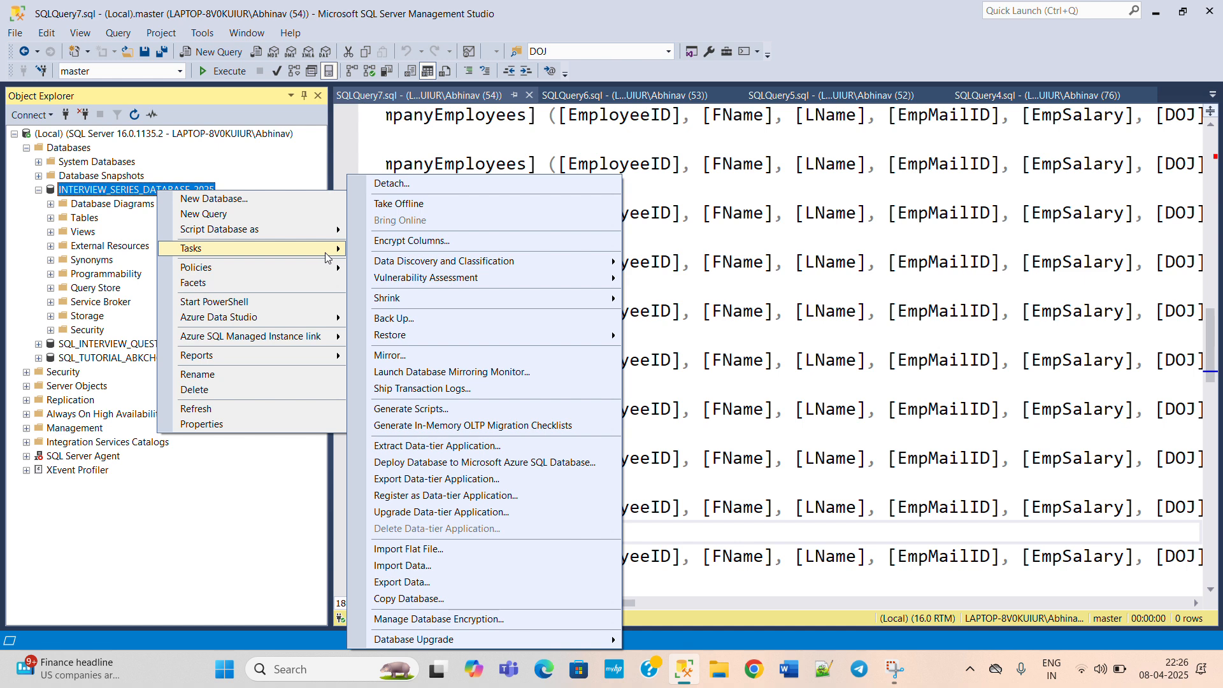
{"action": "mouse_move", "coordinate": [379, 259]}
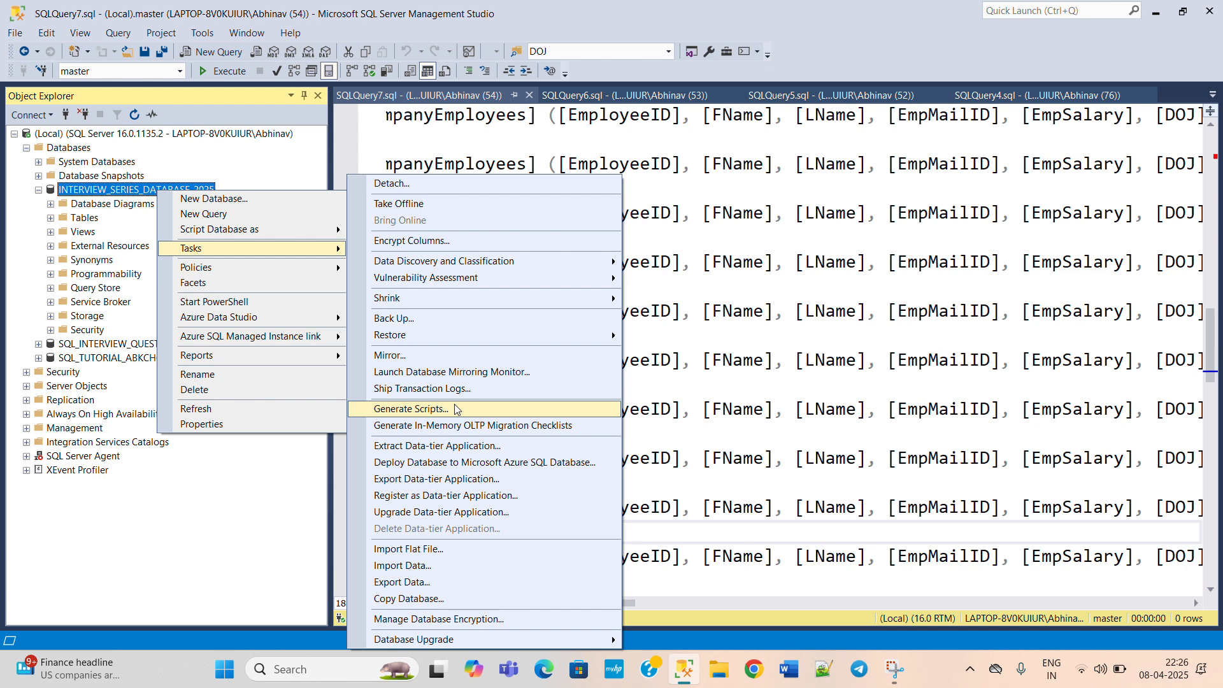
{"action": "right_click", "coordinate": [126, 189]}
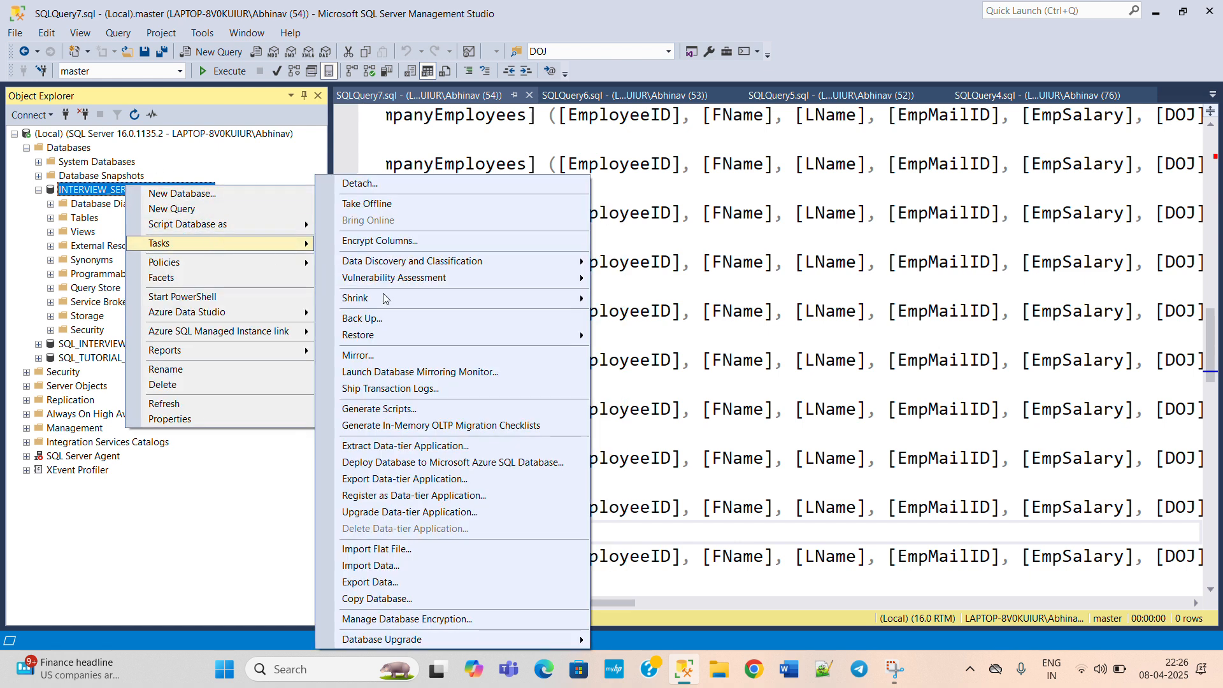
{"action": "left_click", "coordinate": [396, 409]}
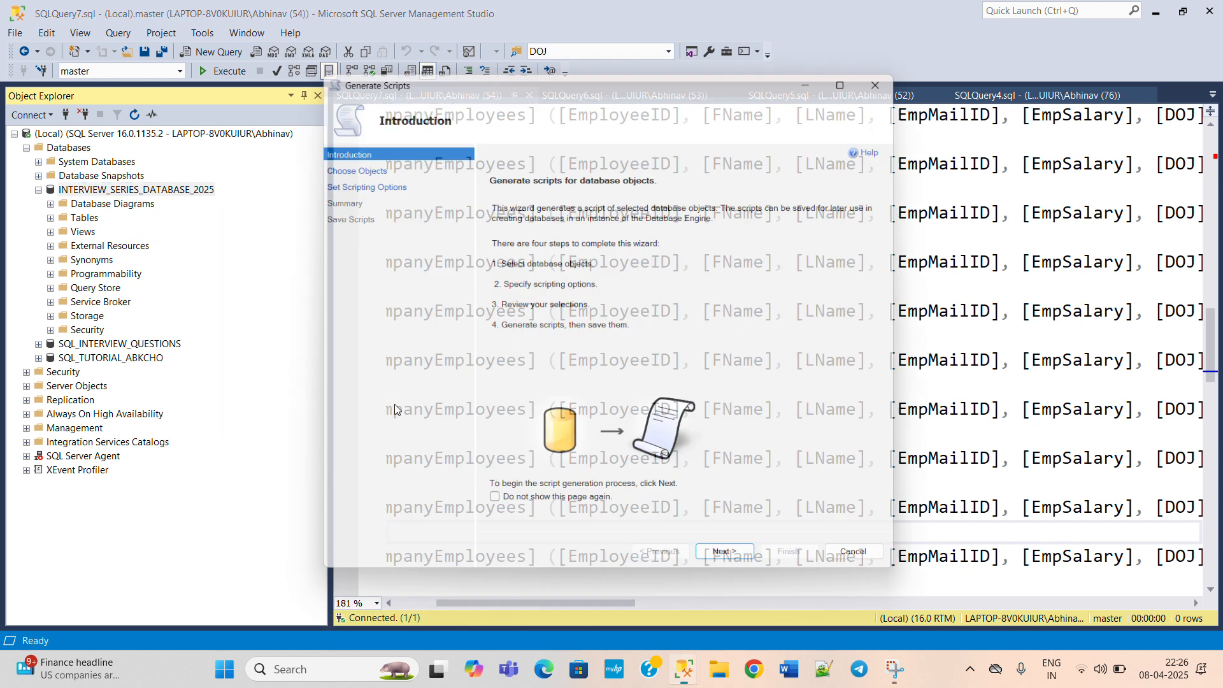
{"action": "left_click", "coordinate": [738, 568]}
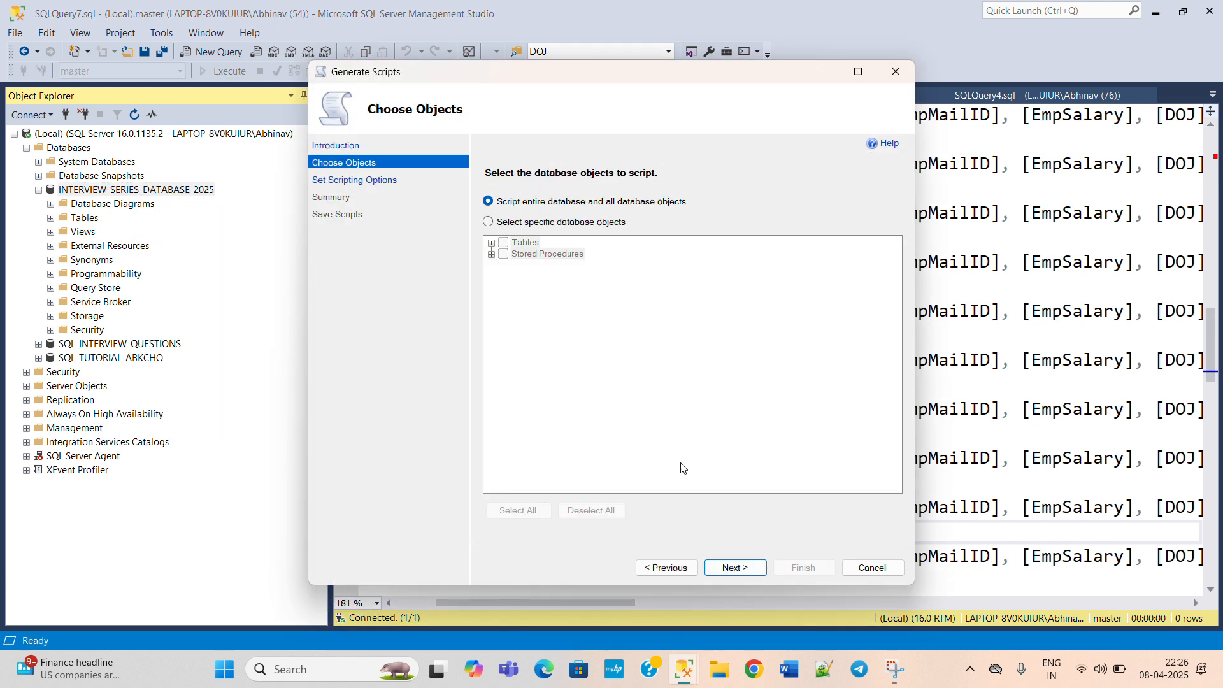
Step: Choose to script specific database objects, include only the dbo.CompanyEmployees table, and proceed to the scripting options
{"action": "left_click", "coordinate": [488, 222]}
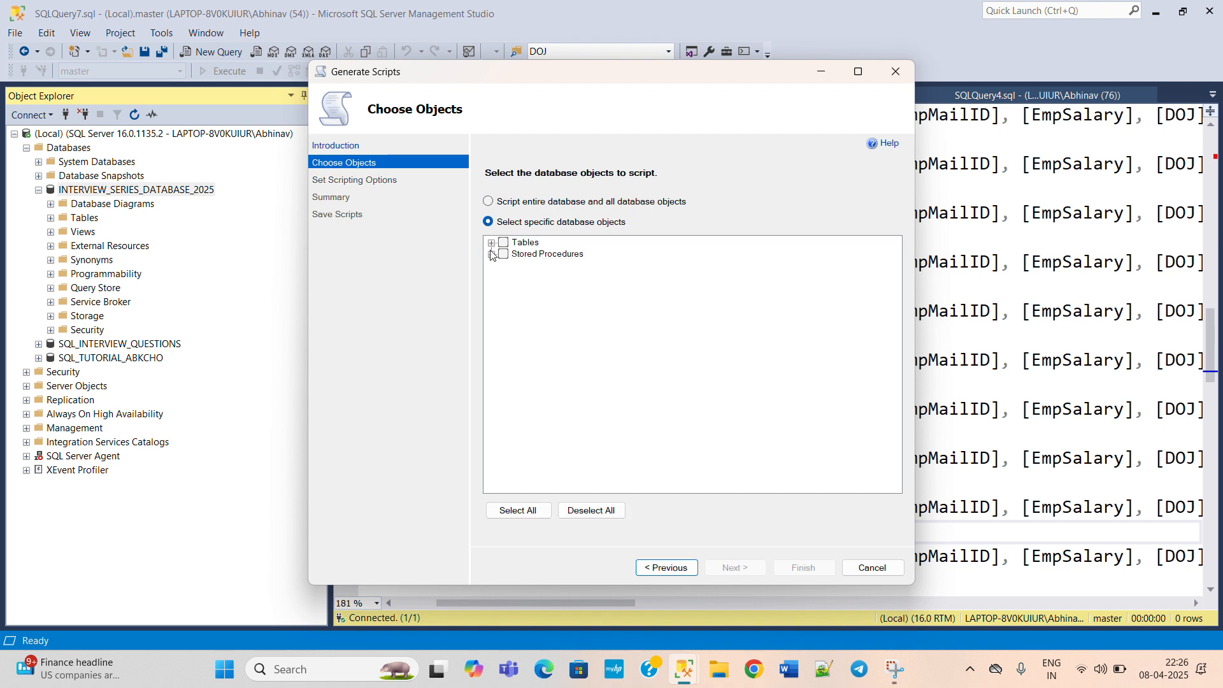
{"action": "left_click", "coordinate": [491, 242]}
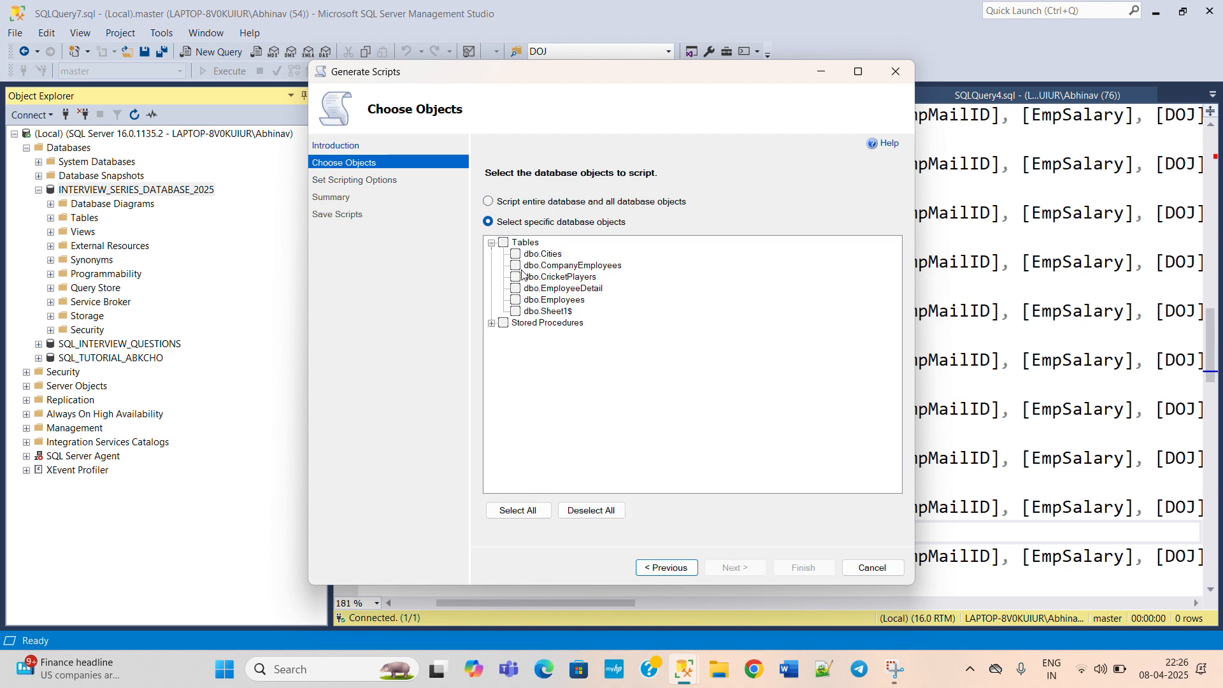
{"action": "left_click", "coordinate": [517, 267]}
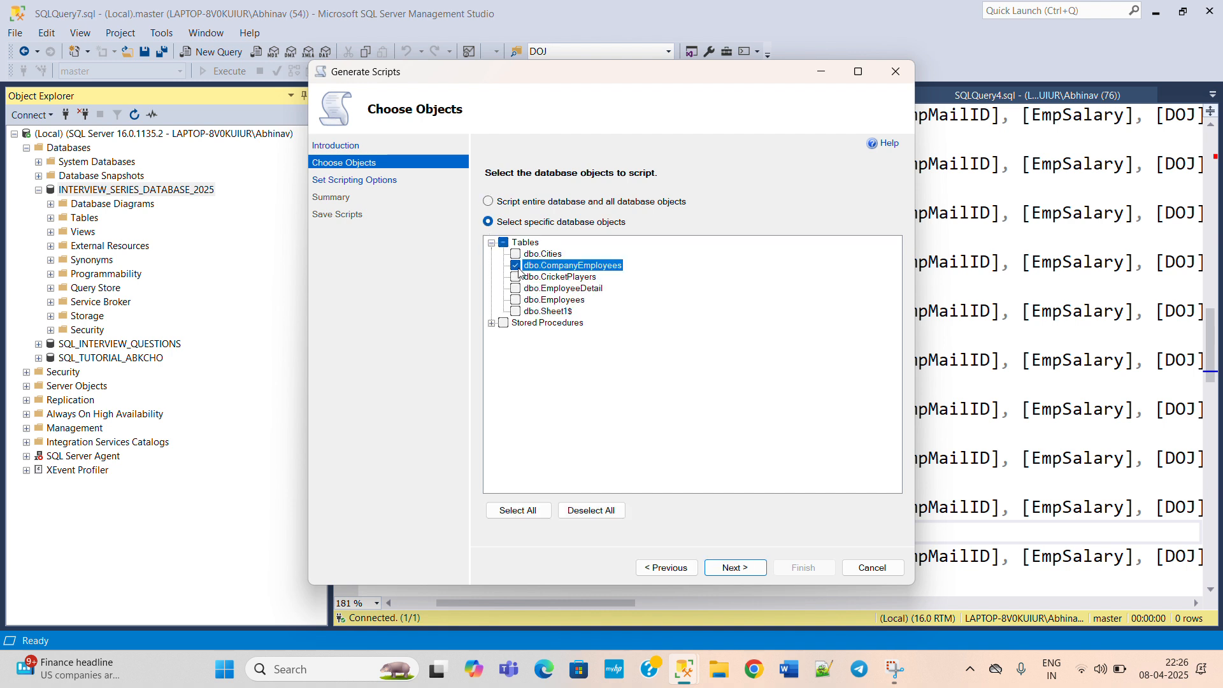
{"action": "left_click", "coordinate": [734, 571]}
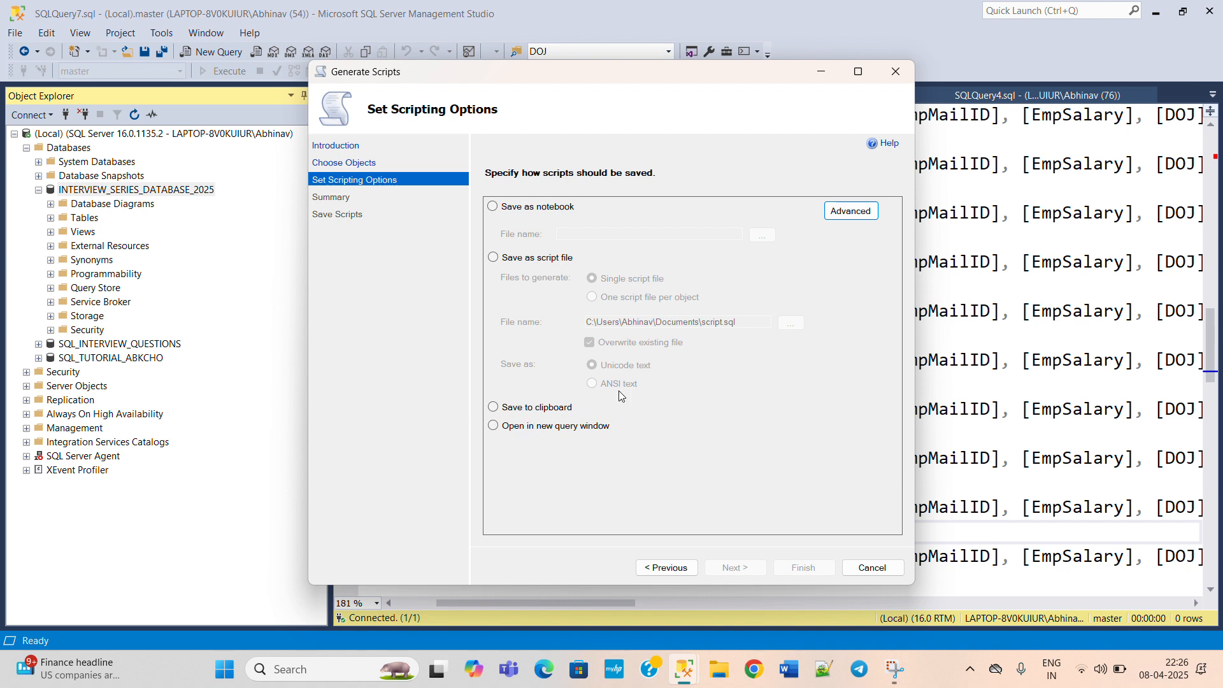
Step: Complete the wizard with default advanced options and output to a new query window, and select the entire generated CompanyEmployees script
{"action": "left_click", "coordinate": [494, 428]}
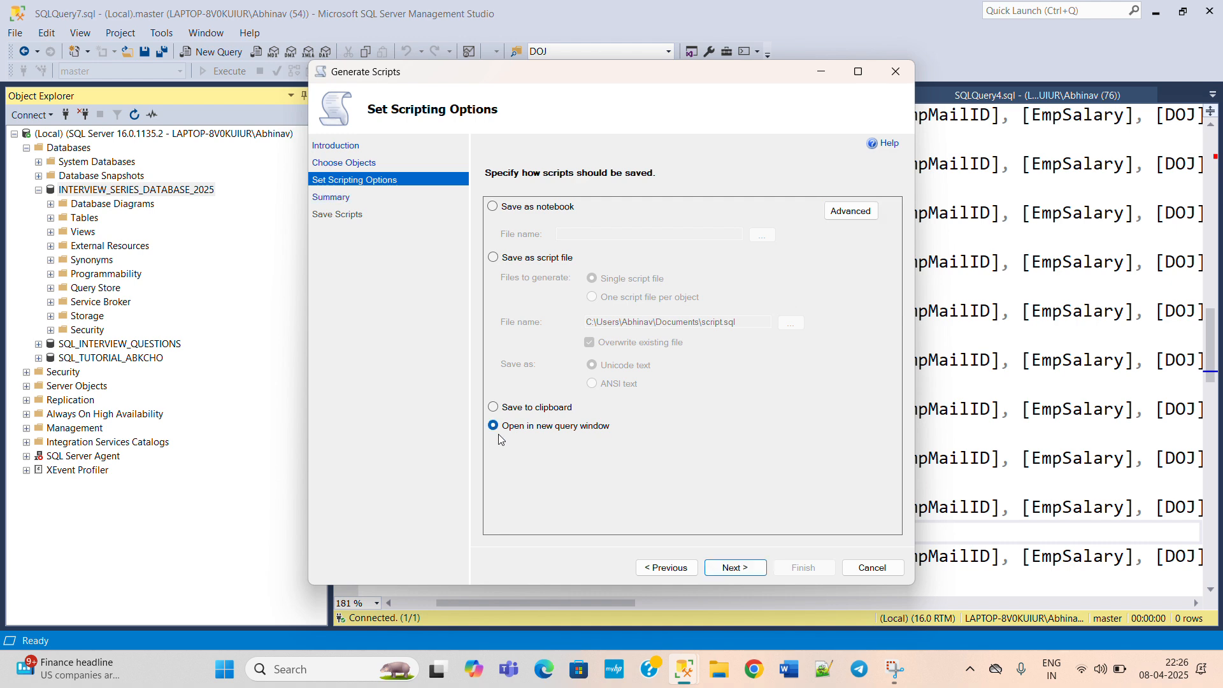
{"action": "left_click", "coordinate": [745, 566]}
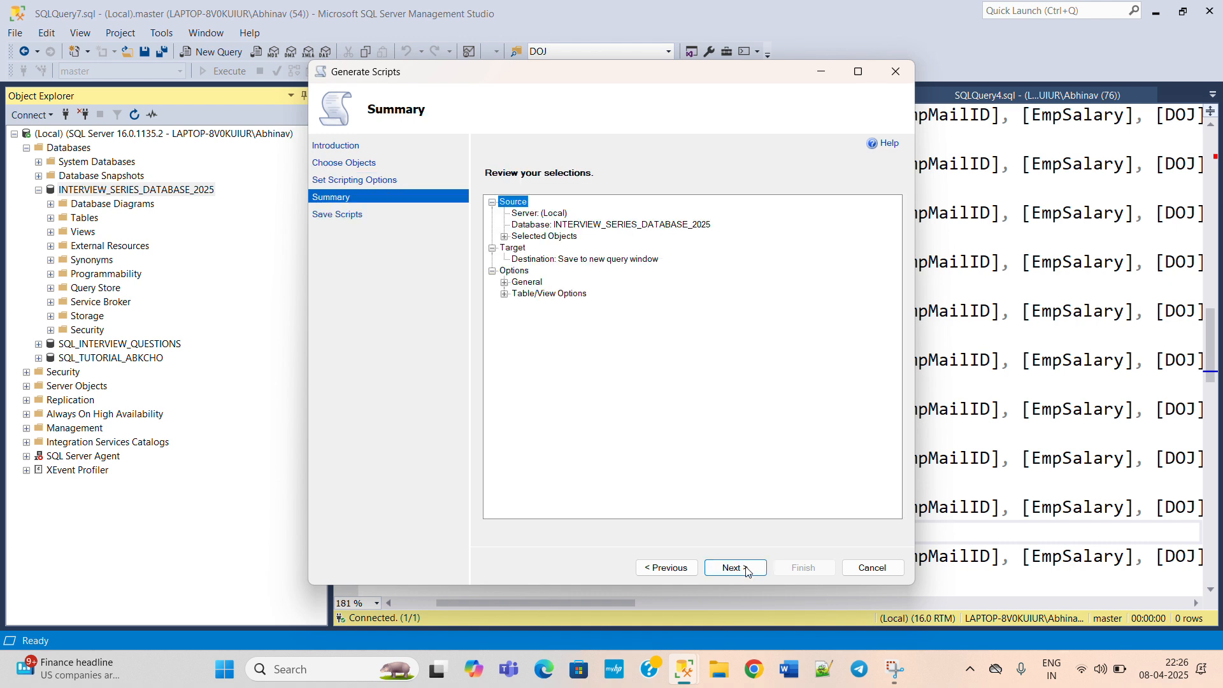
{"action": "left_click", "coordinate": [747, 567]}
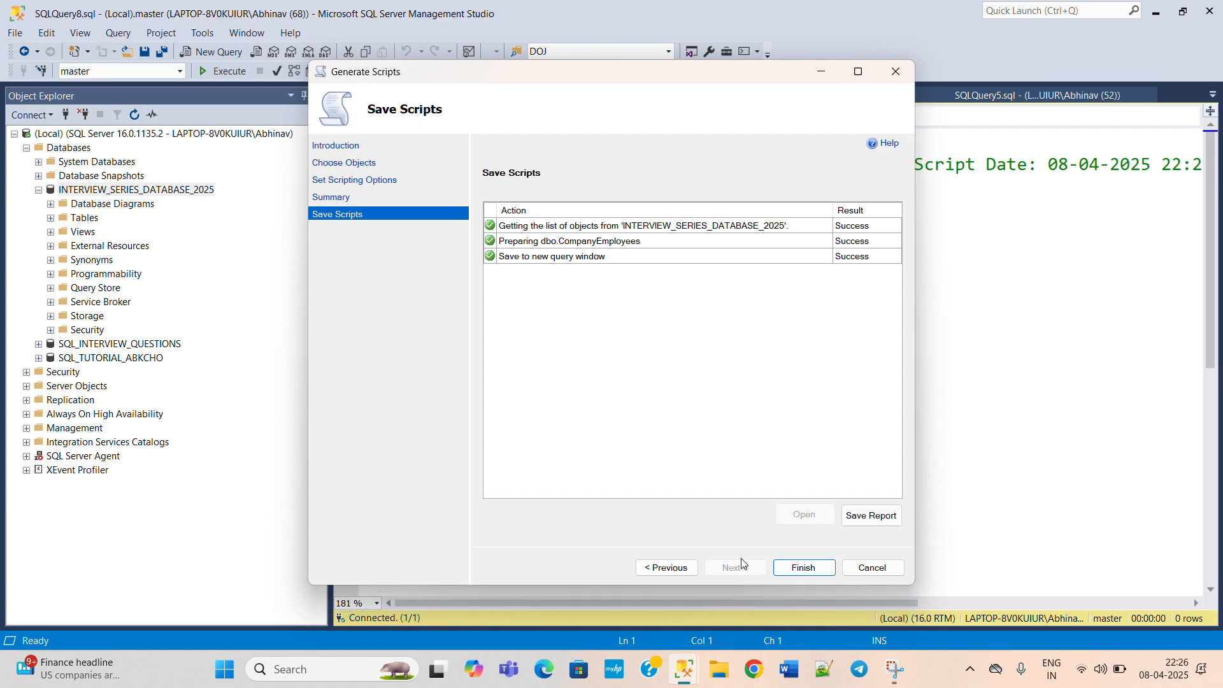
{"action": "left_click", "coordinate": [790, 567]}
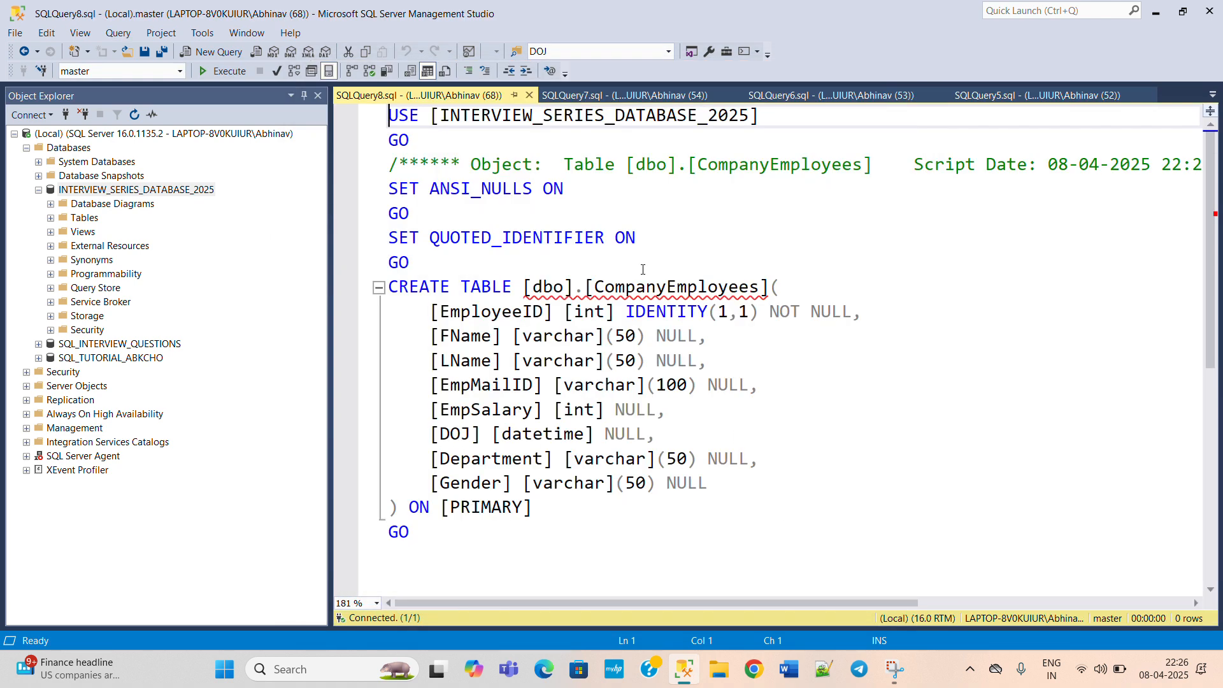
{"action": "scroll", "coordinate": [640, 523], "scroll_direction": "down", "scroll_amount": 2}
{"action": "left_click_drag", "start_coordinate": [637, 513], "coordinate": [375, 15]}
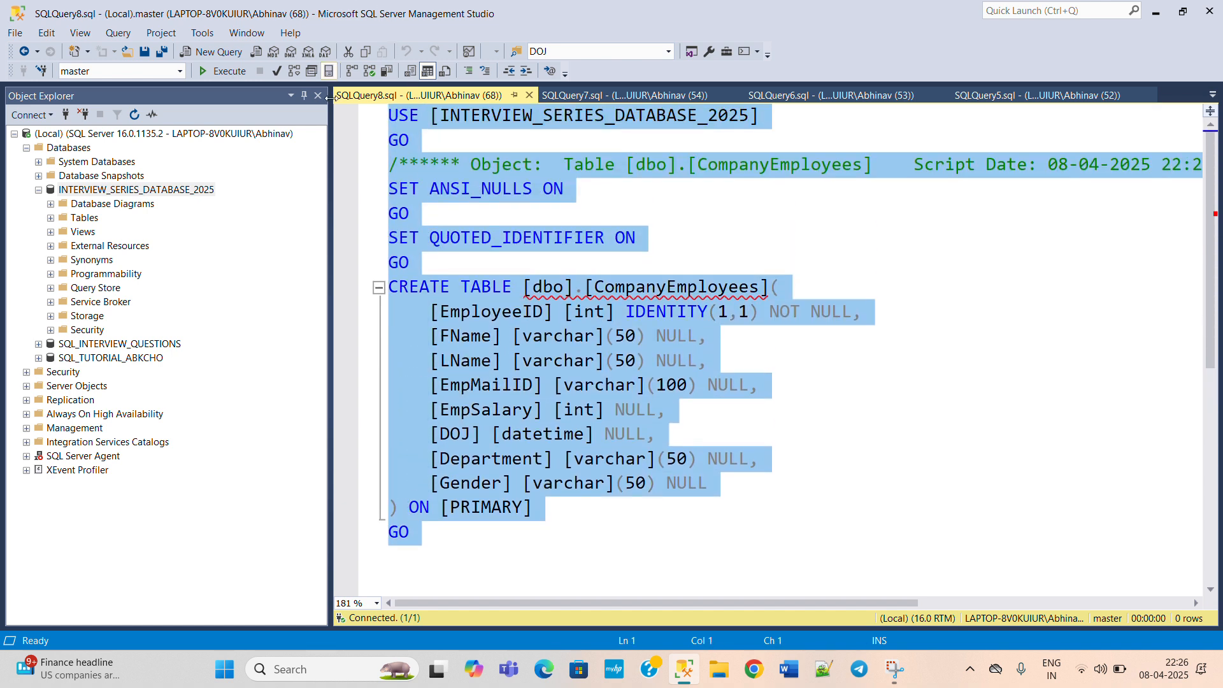